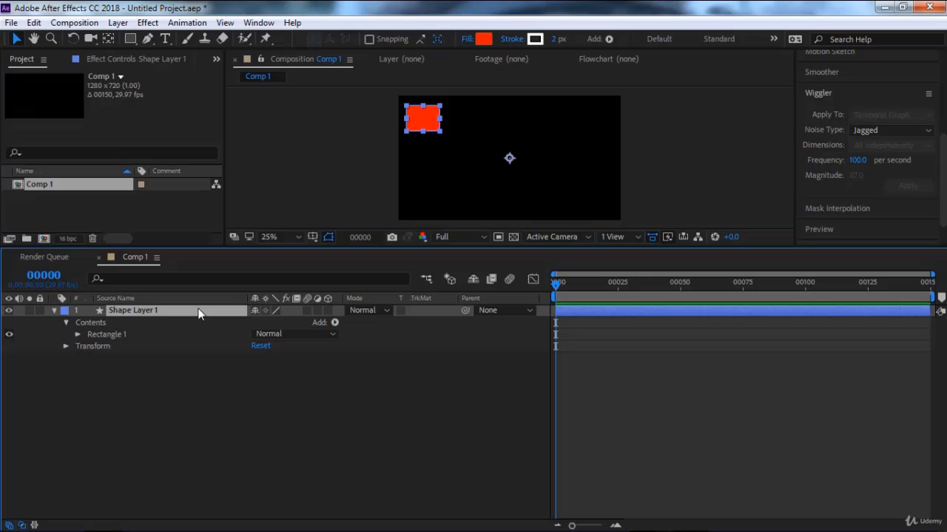
Keyframe Shape Layer 1's Position at frame 0 with 1508, 576 and at frame 30 with 1052, 828
key(p)
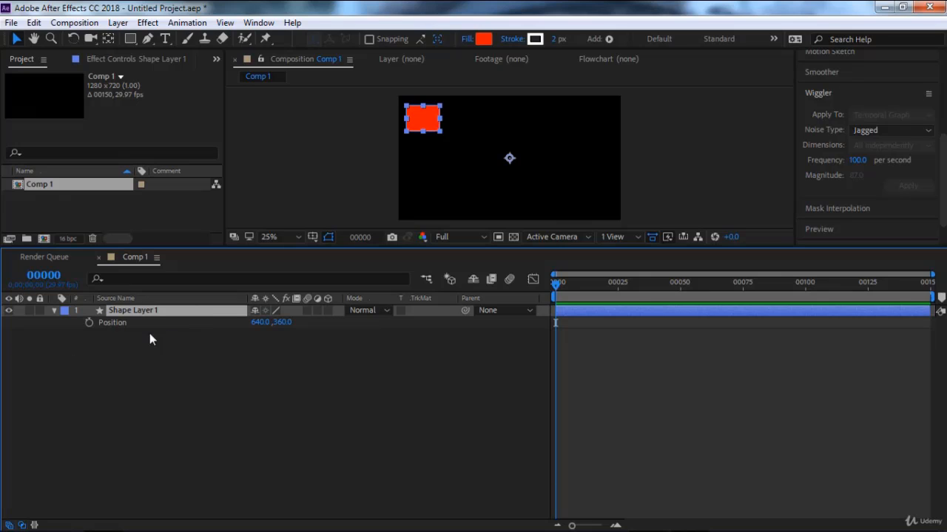
click(88, 323)
drag(419, 117, 570, 153)
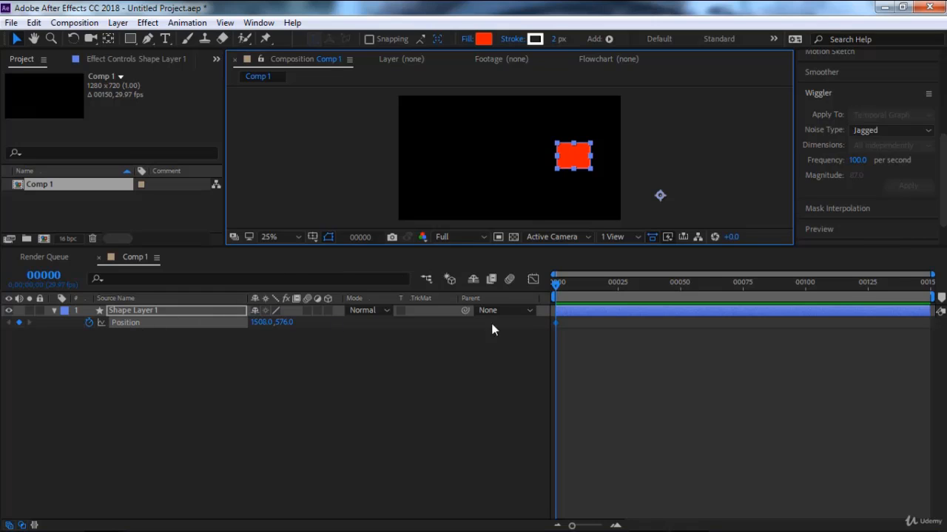
drag(555, 283, 630, 283)
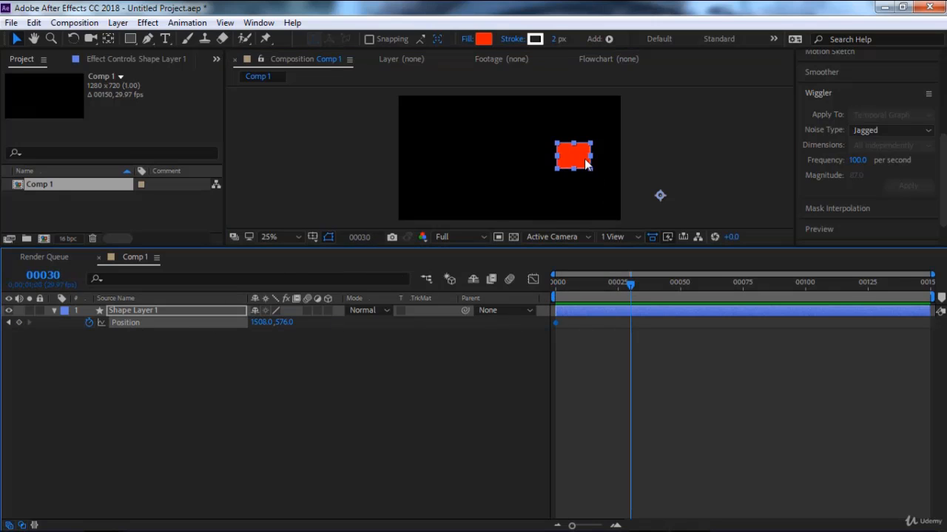
drag(587, 164, 502, 211)
Add Position keyframes at frame 65, frame 97 and about frame 118, moving the rectangle around the composition each time, and preview the animation
drag(646, 282, 703, 279)
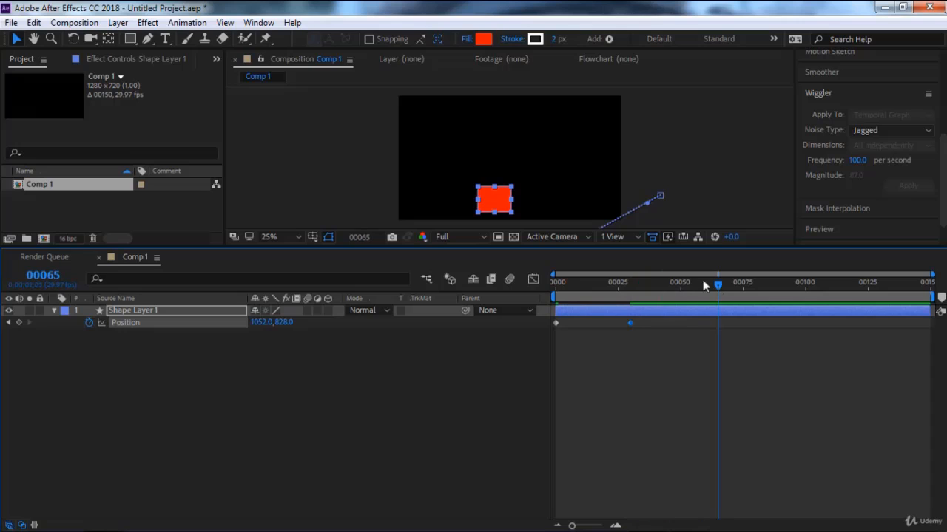
drag(508, 210, 576, 116)
drag(718, 283, 797, 283)
drag(576, 116, 443, 190)
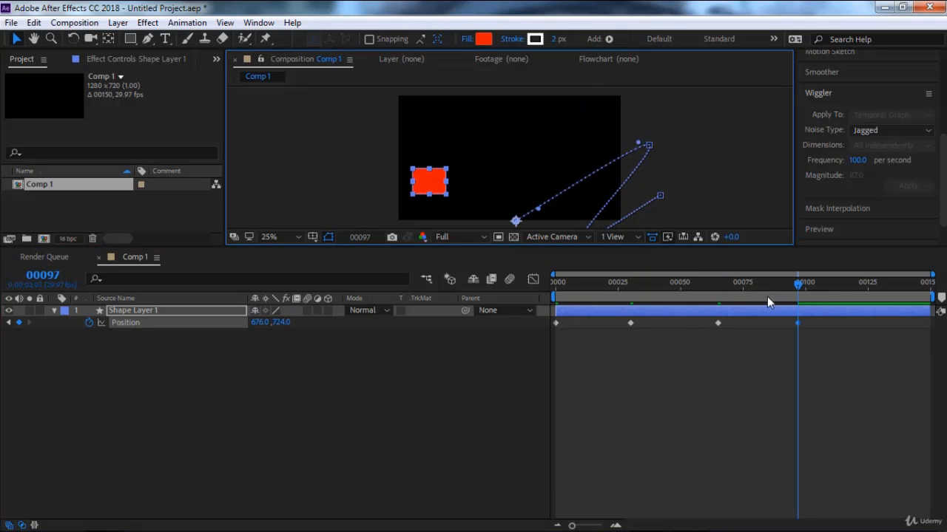
drag(798, 282, 851, 283)
drag(418, 186, 463, 123)
key(space)
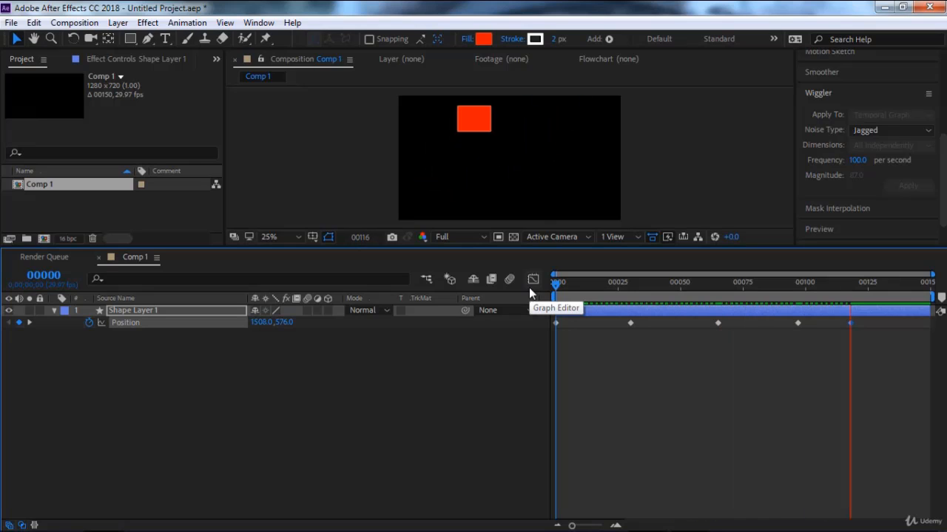
Add a Position keyframe at frame 15, moving Shape Layer 1 to 1168.4, 658, and preview the motion
click(560, 282)
drag(561, 281, 593, 289)
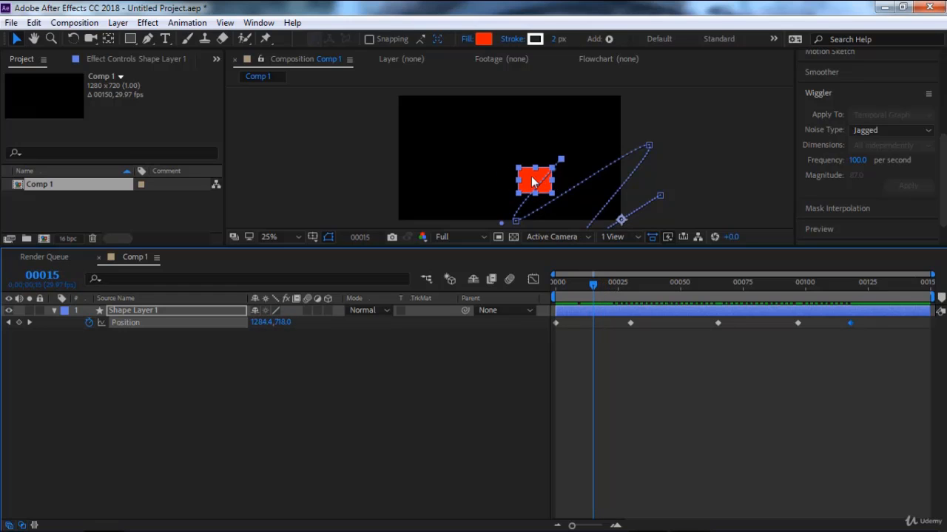
drag(531, 176, 511, 166)
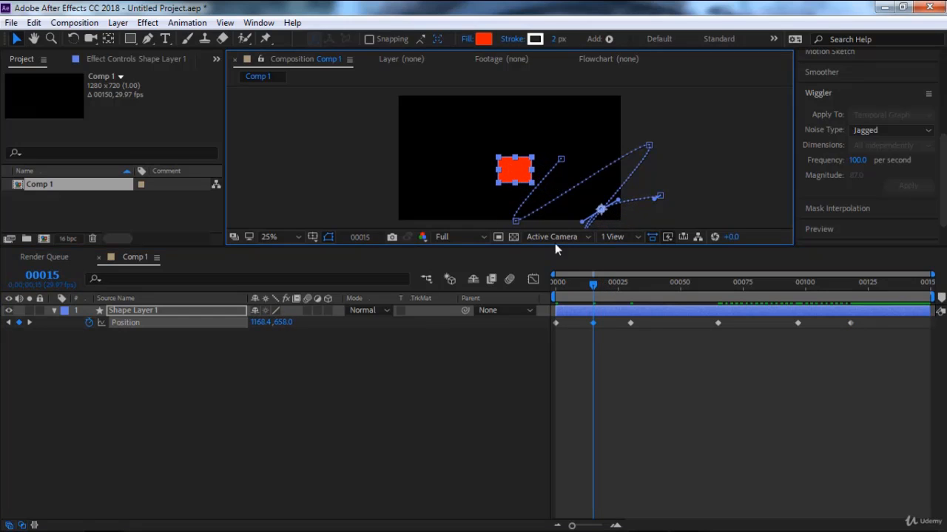
key(space)
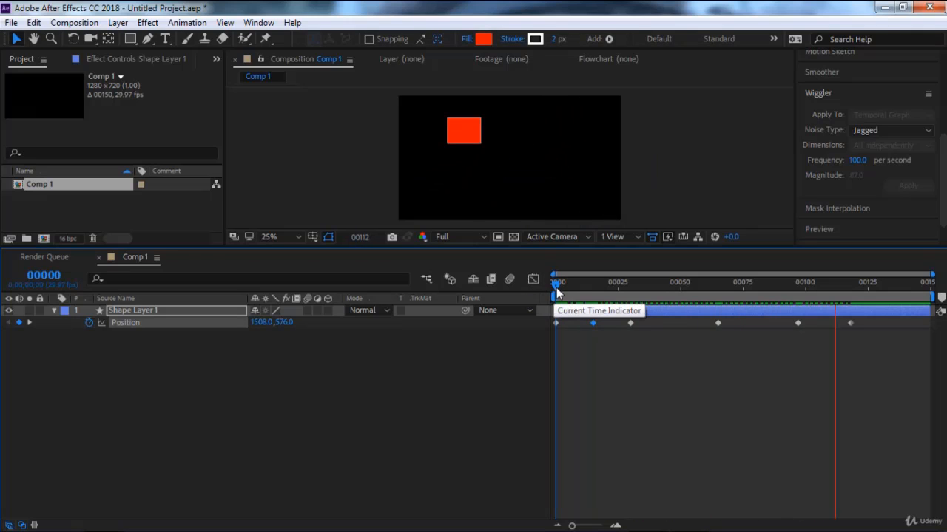
Add a Position keyframe at frame 46 with Shape Layer 1 at 849.6, 383.8, and scrub through the motion around it
click(615, 284)
drag(616, 285, 670, 280)
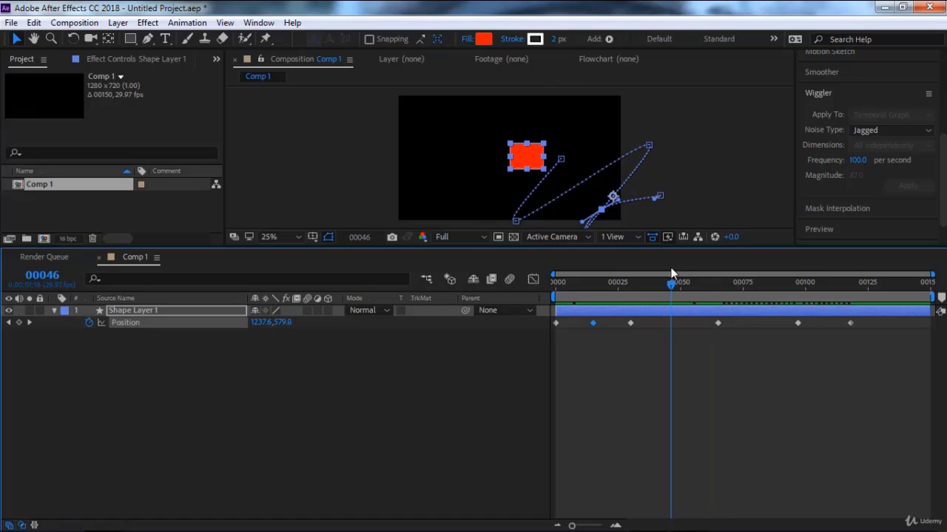
drag(536, 168, 468, 135)
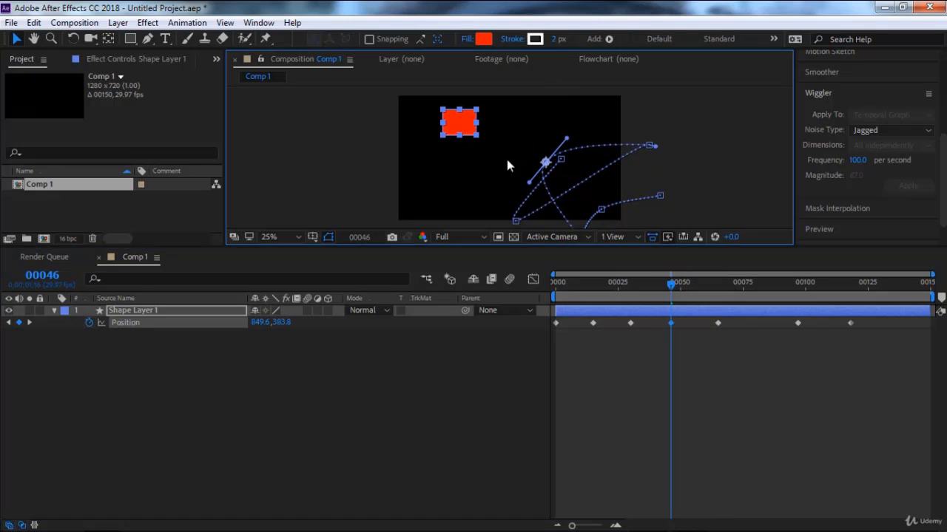
click(666, 282)
drag(647, 282, 687, 288)
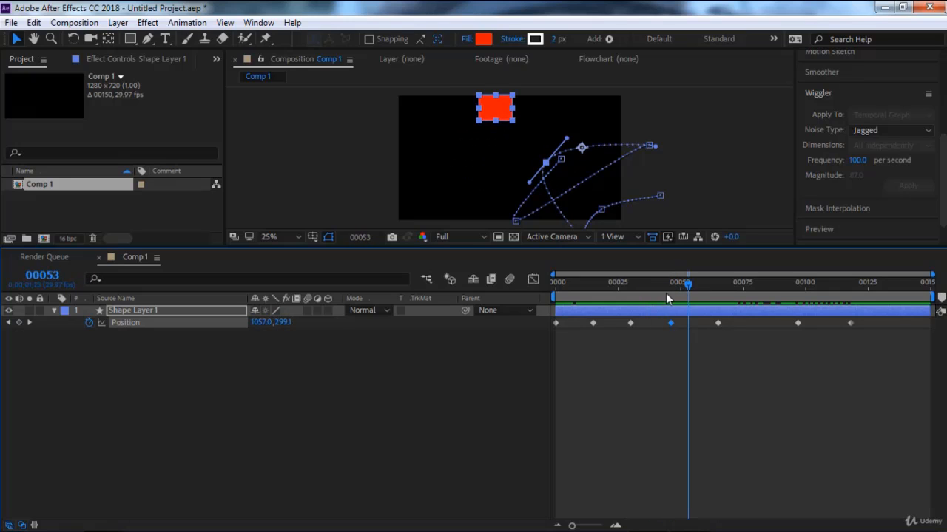
click(653, 284)
drag(665, 283, 638, 285)
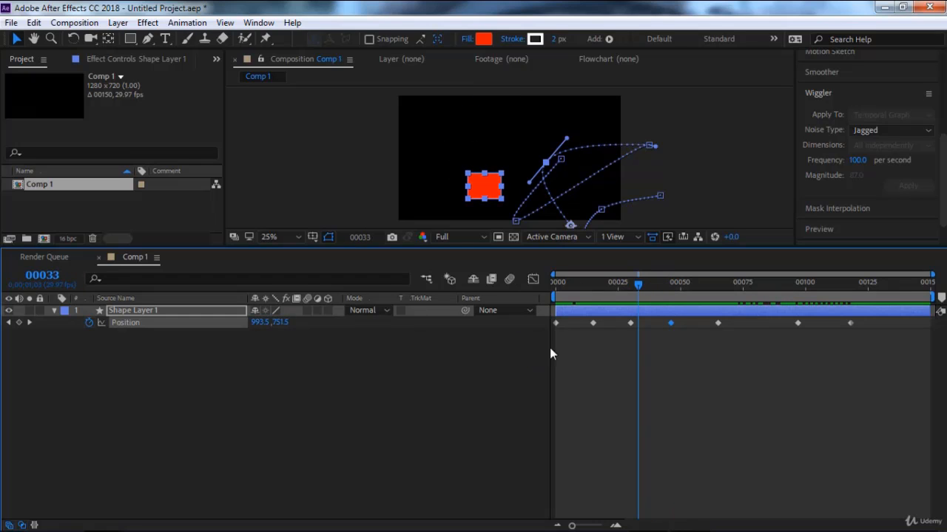
Delete all Position keyframes of Shape Layer 1, move the layer to 1149.5, 499.5 and collapse its Position property
drag(877, 353, 532, 323)
key(Delete)
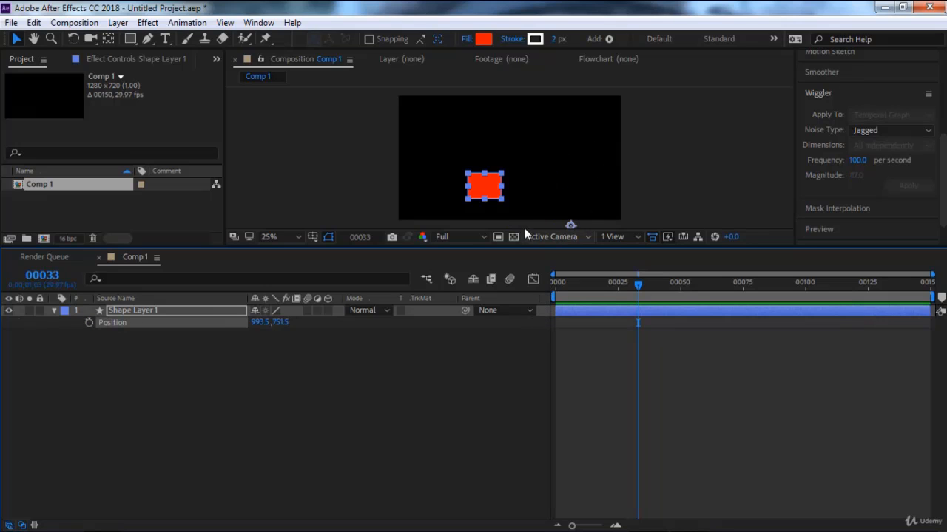
drag(494, 194, 511, 146)
click(140, 313)
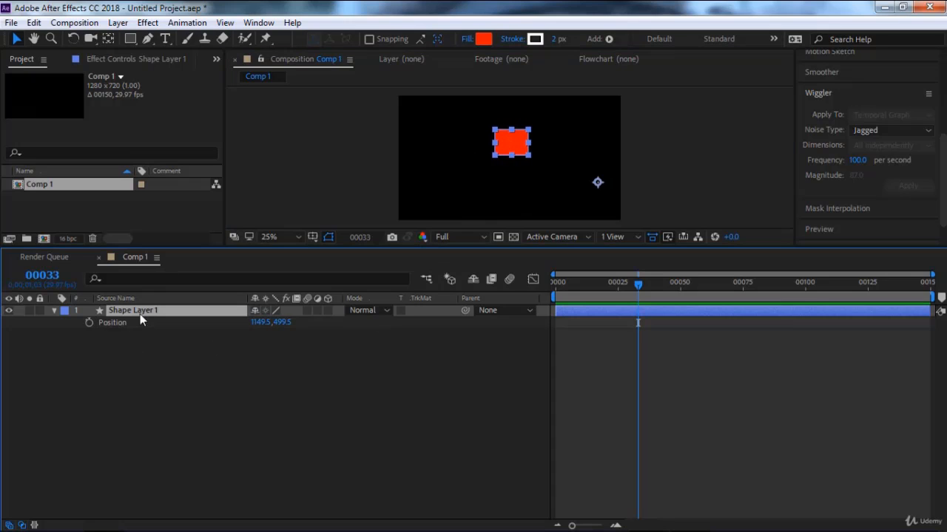
key(p)
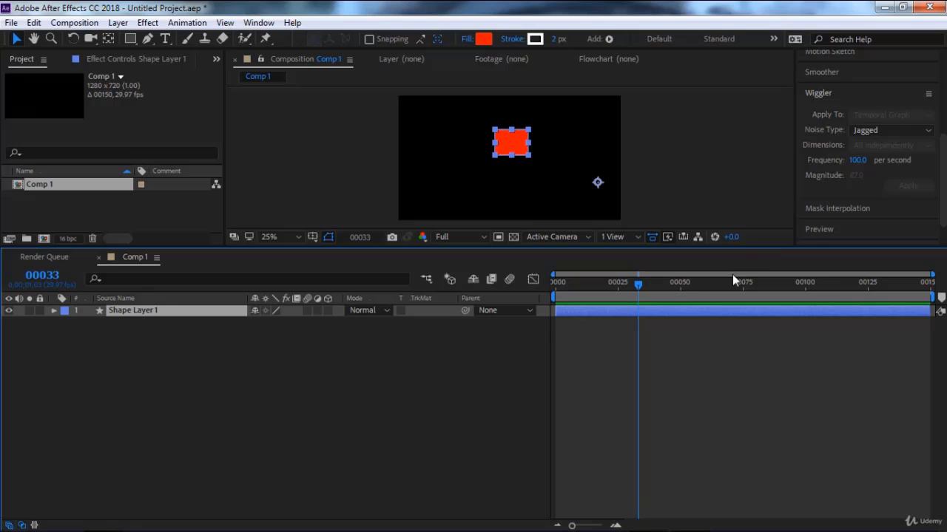
Show the Motion Sketch settings and return the current time to frame 0
click(263, 23)
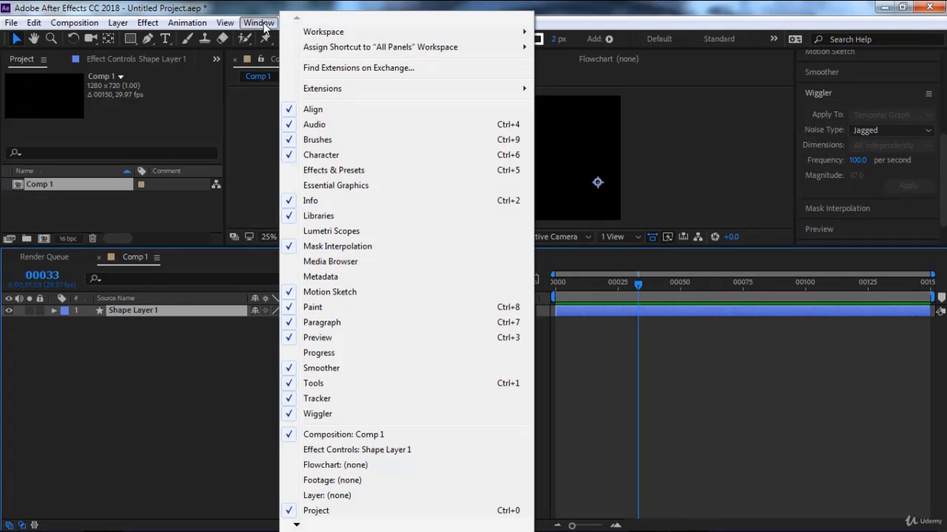
click(357, 294)
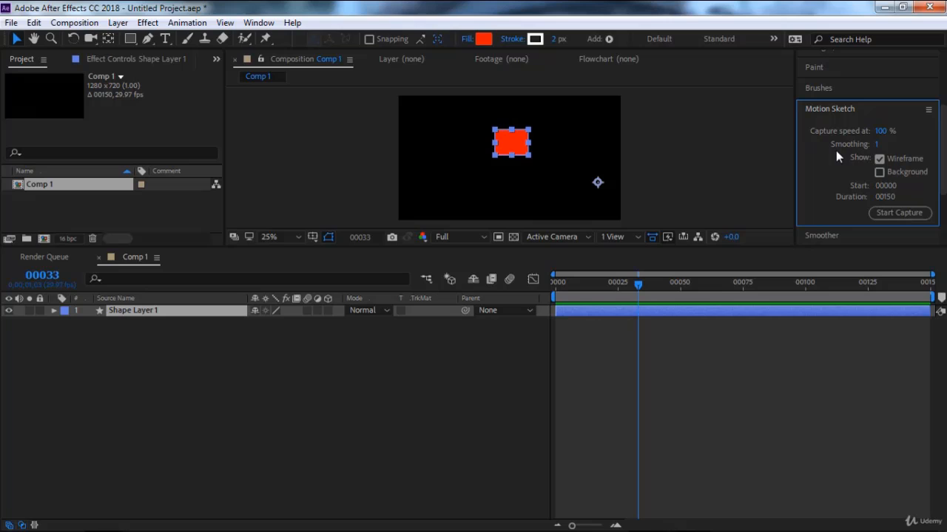
drag(636, 286, 554, 283)
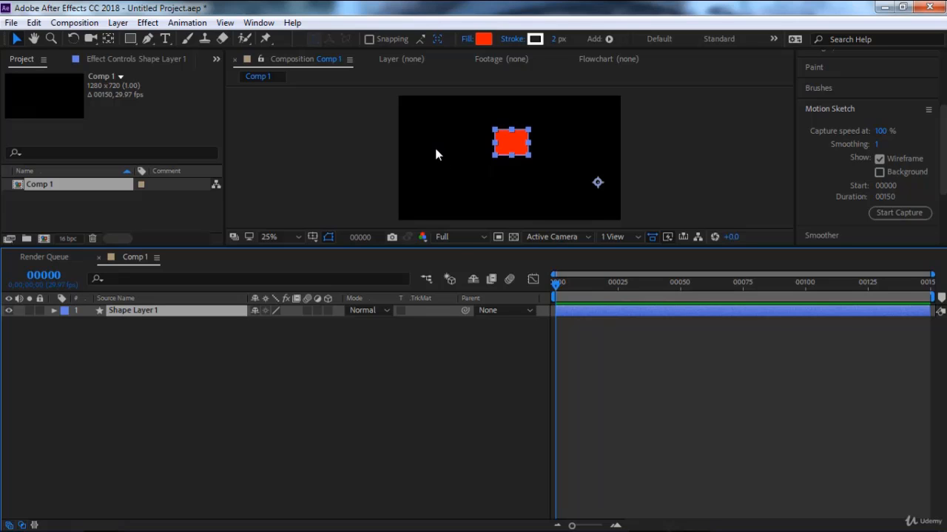
Enlarge the composition viewer to 50% magnification and move the red rectangle to the composition's upper-left corner
drag(463, 246, 456, 384)
key(period)
key(period)
key(period)
key(comma)
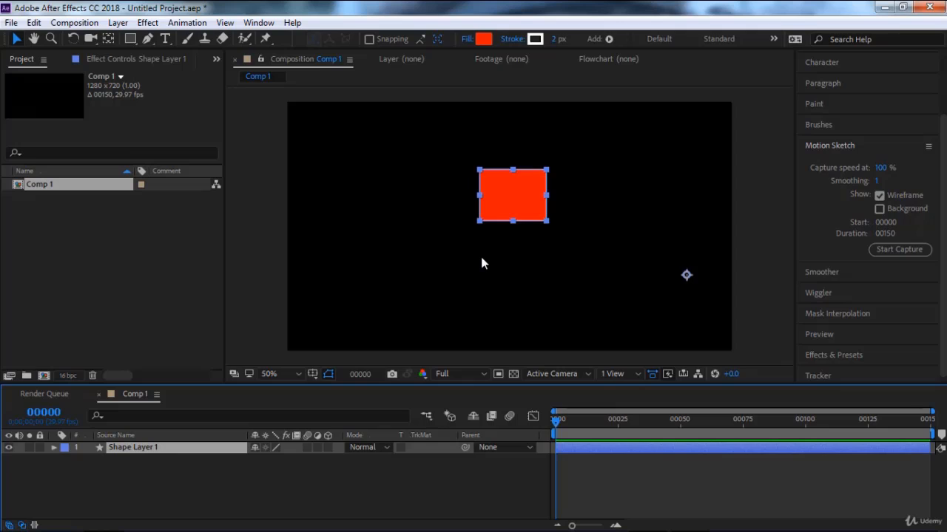
key(h)
key(v)
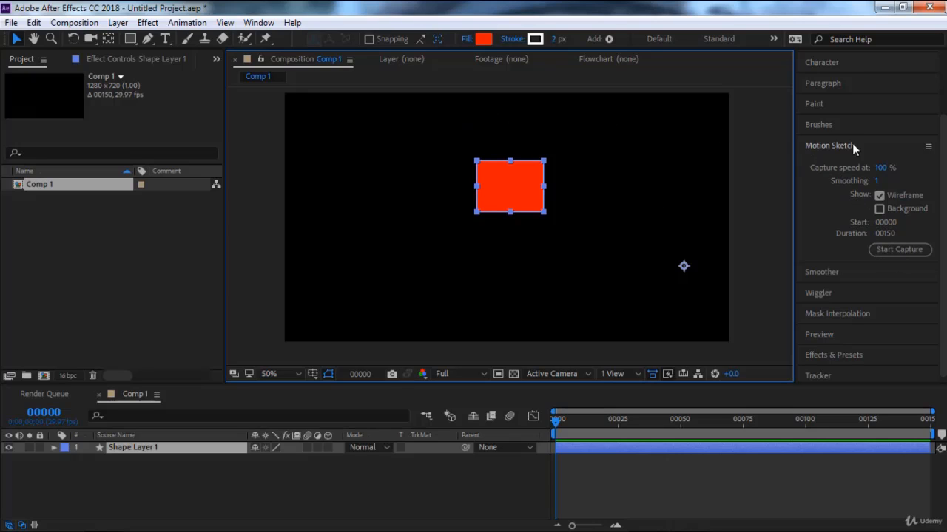
drag(502, 215, 358, 134)
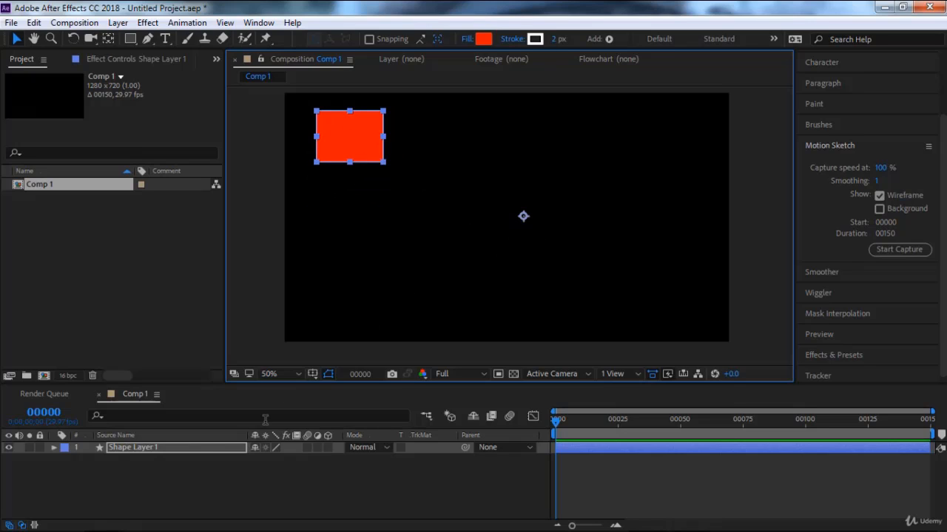
Set Shape Layer 1's Anchor Point to -513, -213 so it lies inside the red rectangle
click(187, 453)
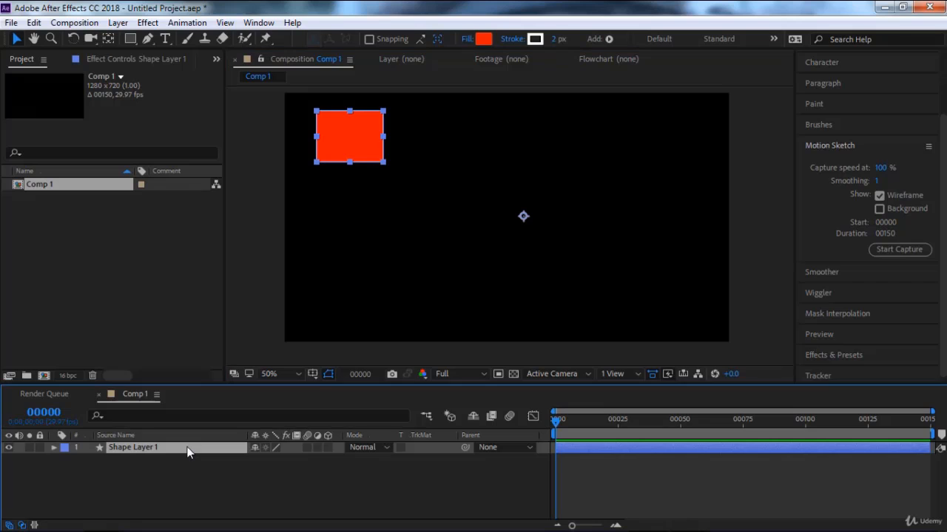
key(a)
key(a)
key(a)
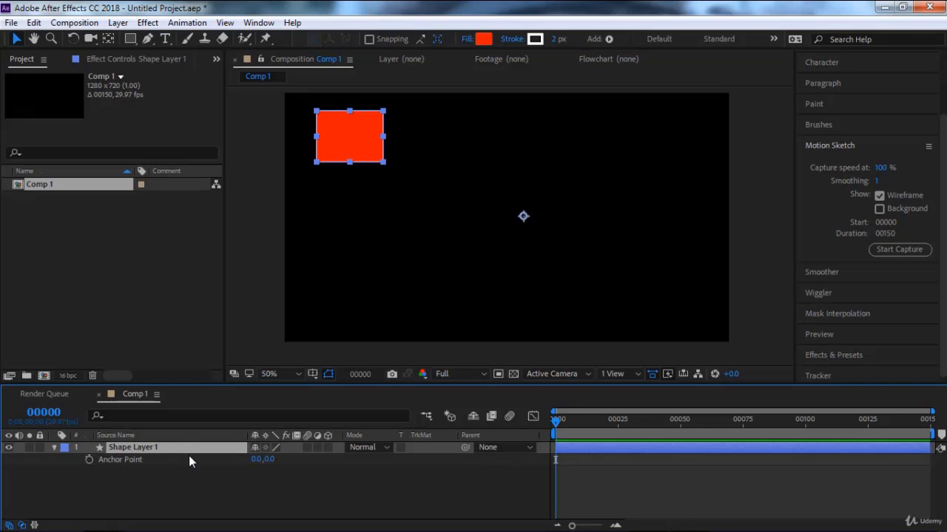
right_click(188, 459)
click(229, 405)
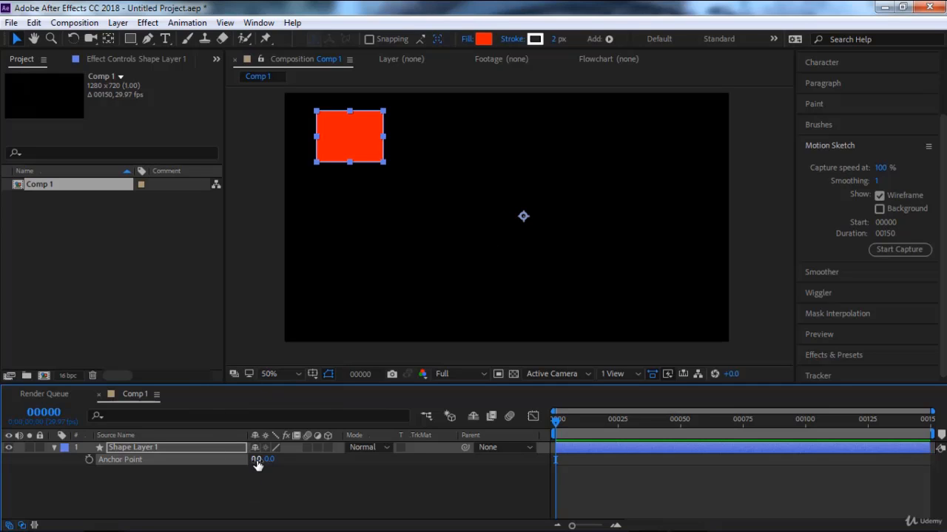
drag(259, 459, 4, 459)
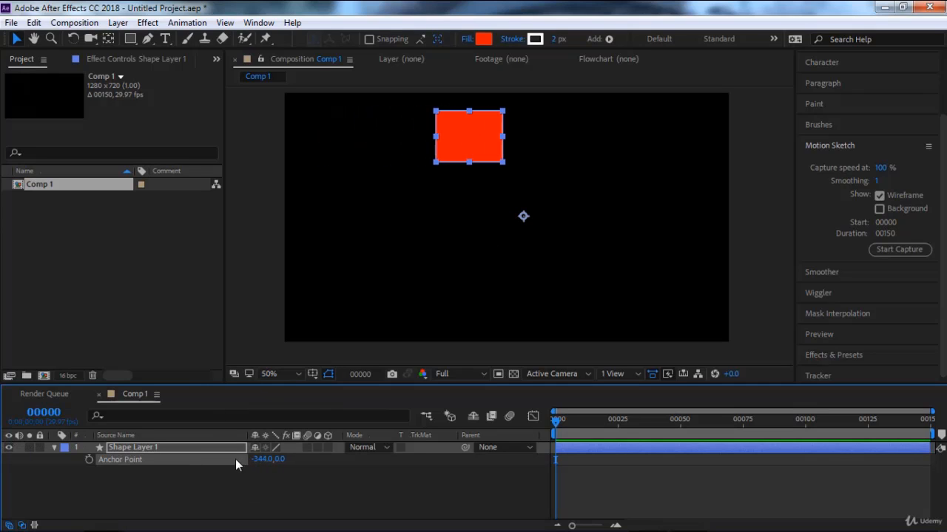
drag(235, 459, 121, 460)
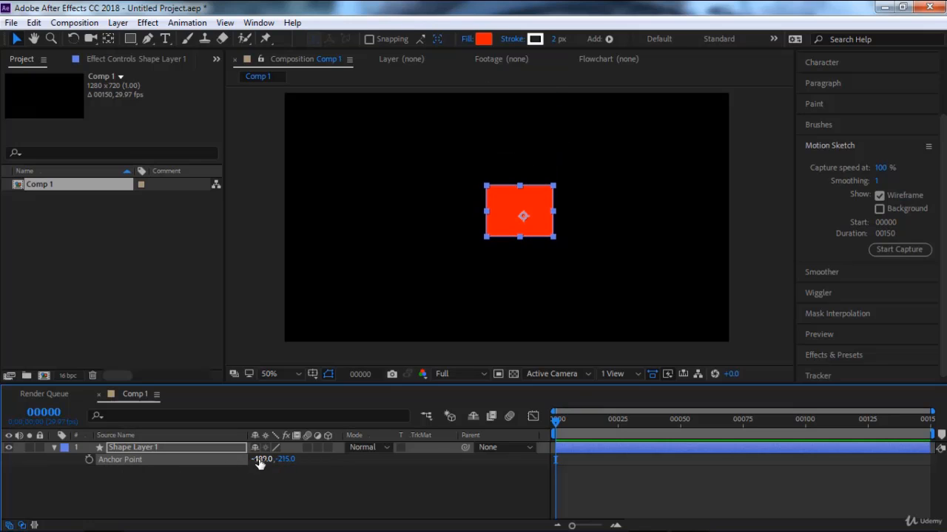
drag(249, 459, 287, 466)
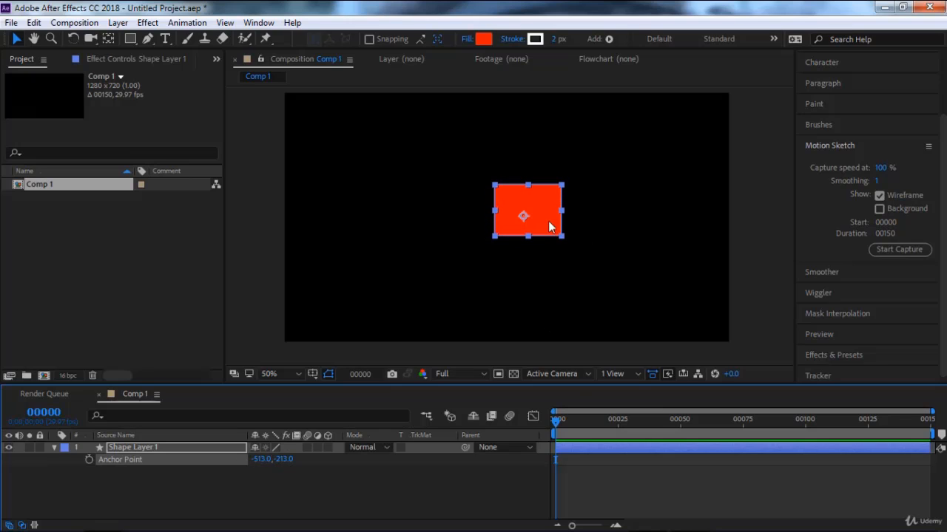
Reposition the rectangle shape within Shape Layer 1 to the composition's upper-left corner, away from the layer's anchor point
drag(548, 220, 526, 216)
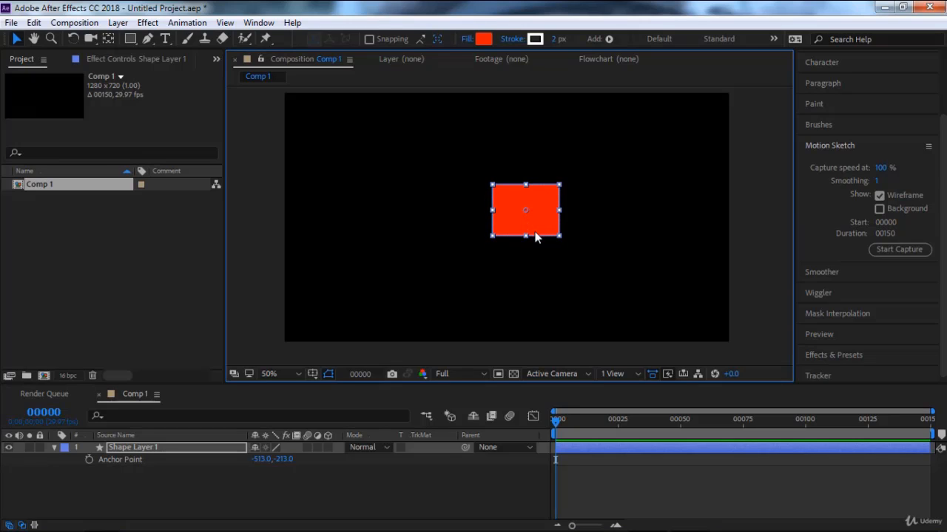
drag(538, 234, 406, 328)
drag(485, 231, 319, 147)
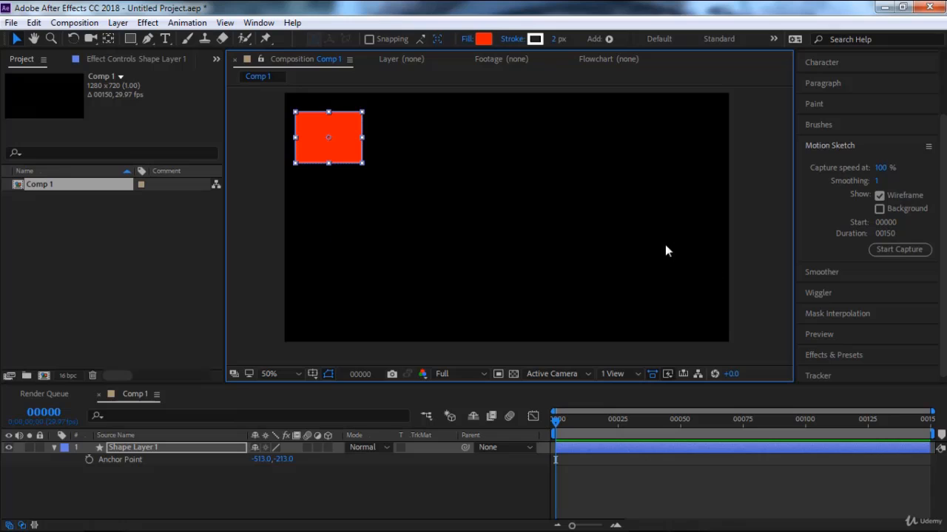
Draw a second, larger red rectangle in Shape Layer 1 on the composition's right side, shift it slightly down-left, and select the whole layer
click(130, 40)
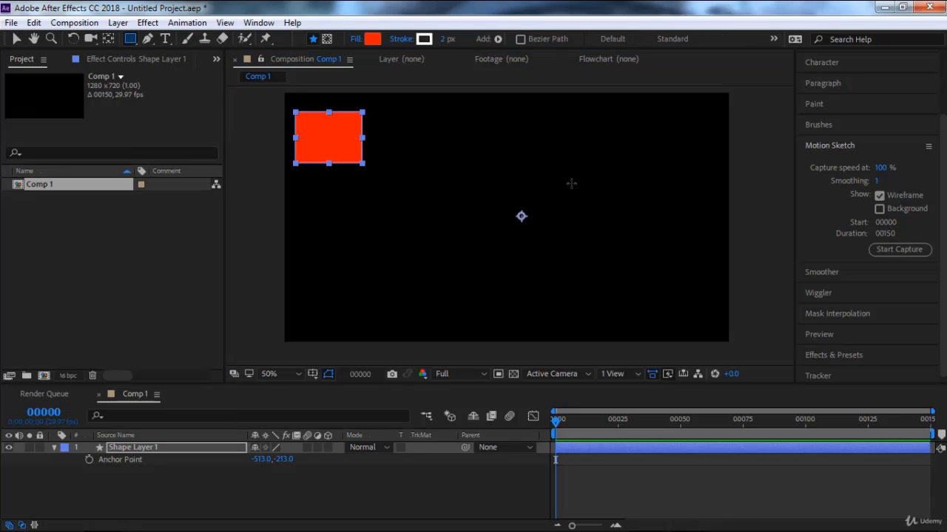
drag(595, 136, 684, 214)
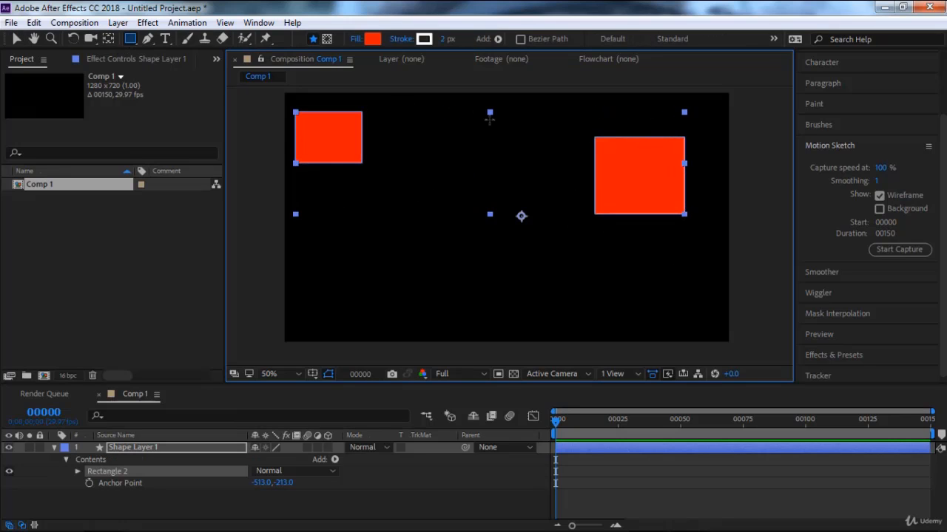
click(15, 39)
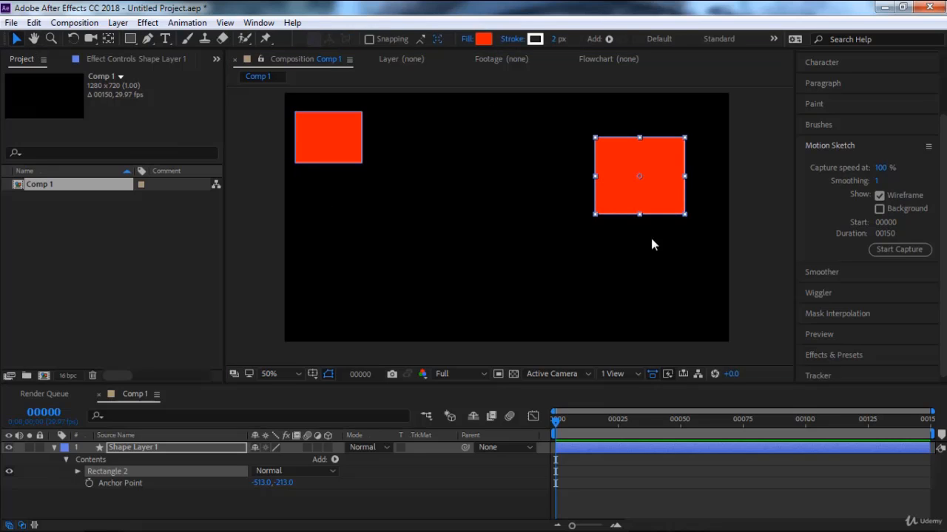
drag(638, 184, 623, 213)
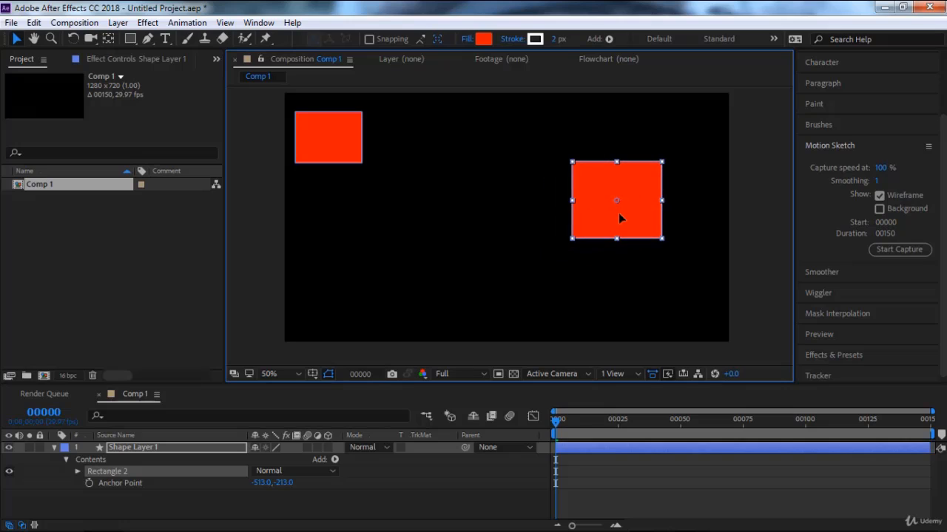
click(153, 451)
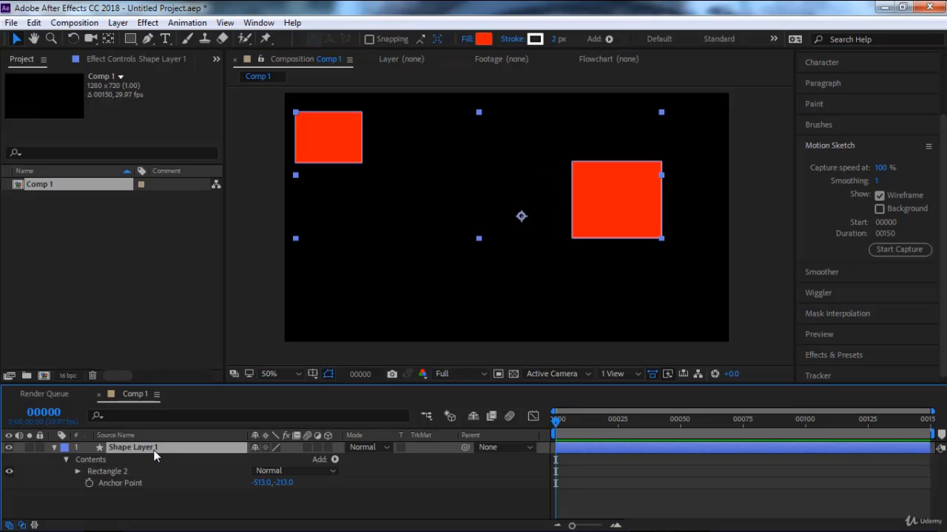
Delete the smaller red rectangle from Shape Layer 1 and try centring the layer's anchor point in the remaining rectangle
key(r)
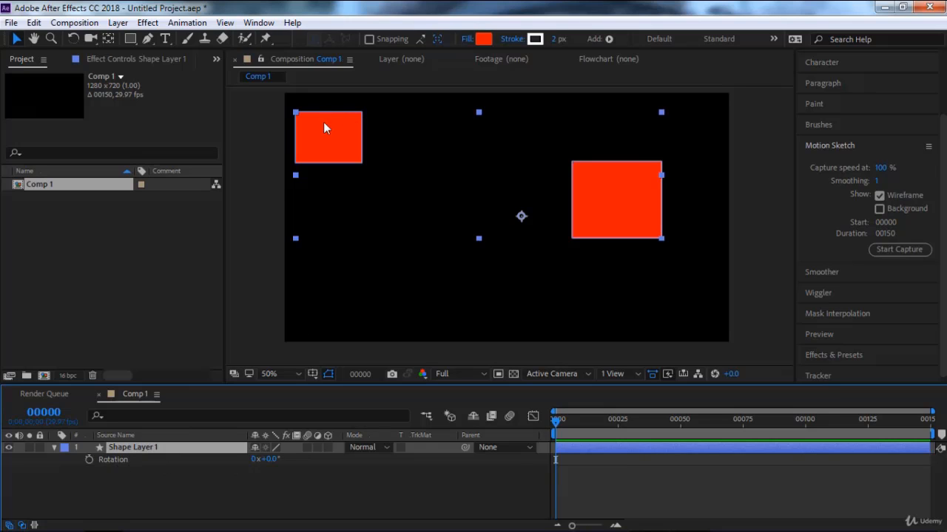
drag(322, 148, 322, 168)
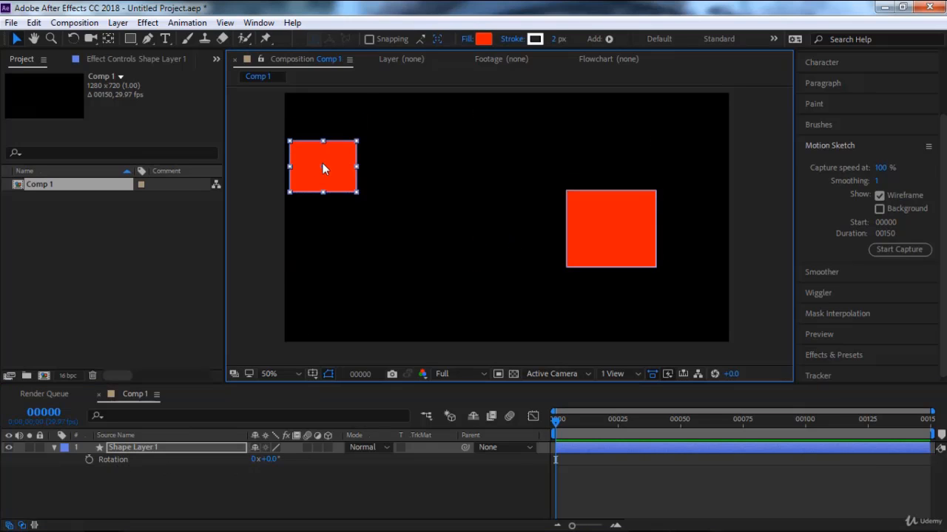
key(Delete)
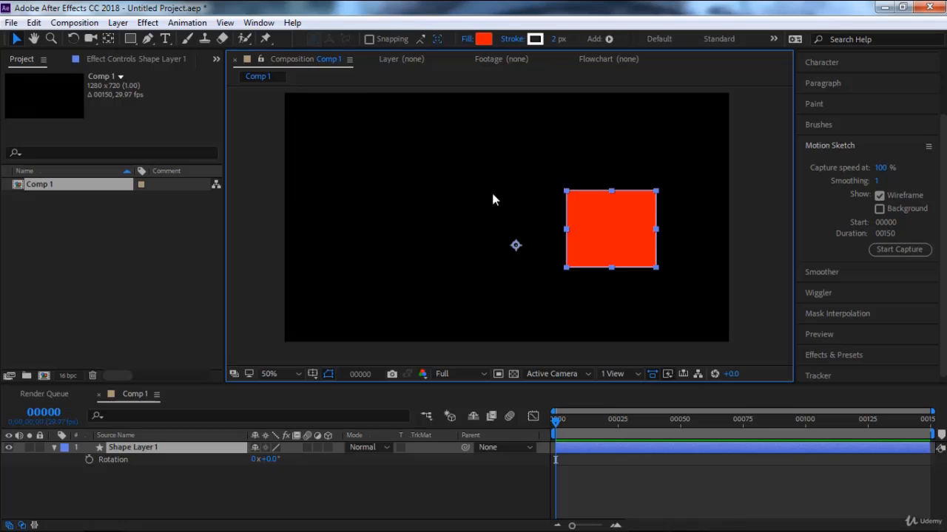
key(ctrl+alt+Home)
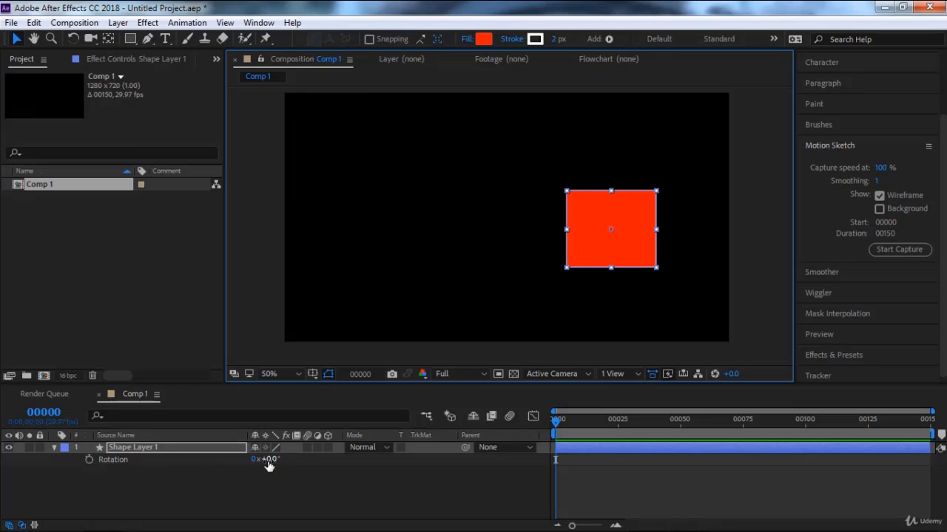
Try rotating Shape Layer 1, undo the rotation, and shift the remaining rectangle slightly down-left
drag(265, 459, 325, 468)
key(ctrl+z)
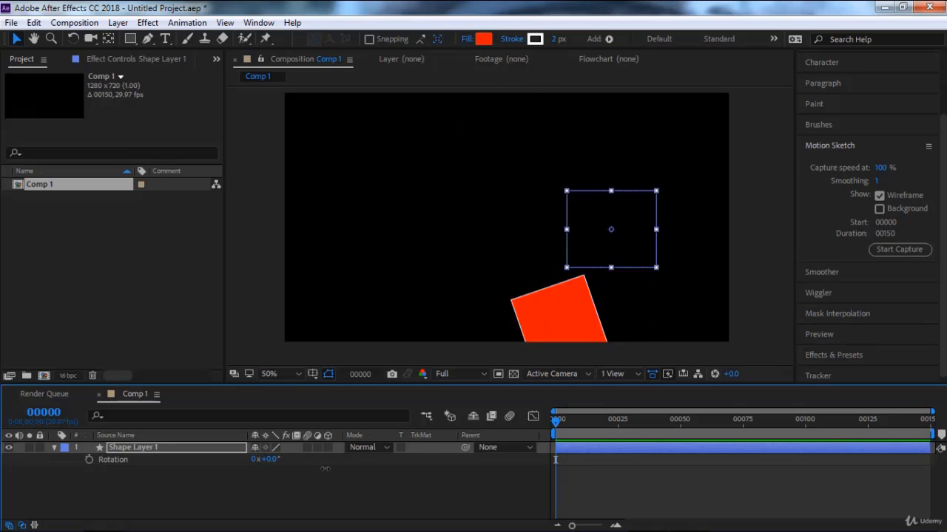
mouse_move(610, 248)
mouse_down()
mouse_move(592, 248)
mouse_move(607, 243)
mouse_move(602, 254)
mouse_up()
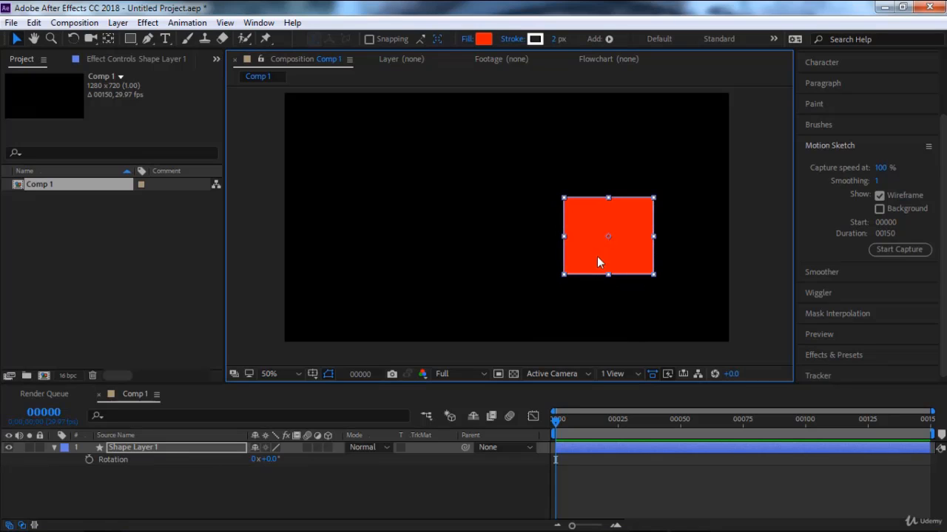
key(ctrl+z)
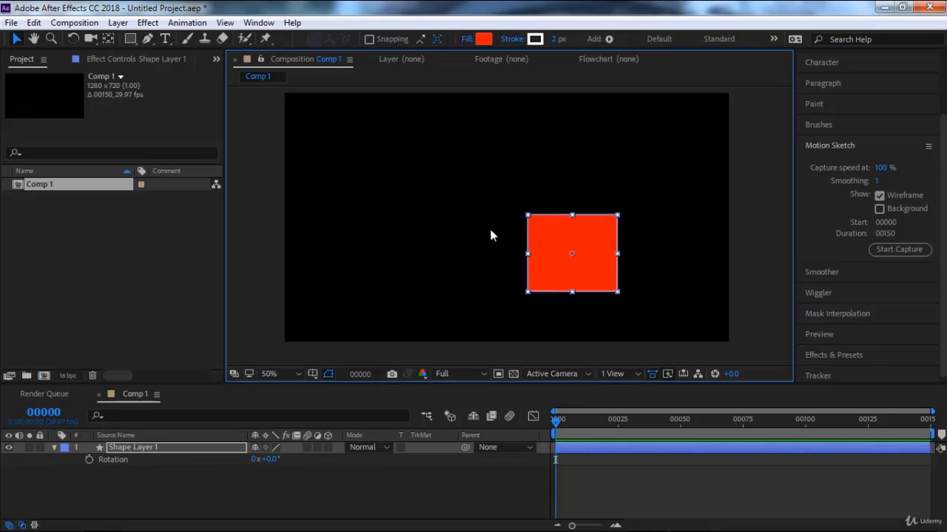
Start a new project without saving the current one and create Comp 1 with the HDV/HDTV 720 29.97 preset, 150 frames long
click(12, 22)
mouse_move(19, 37)
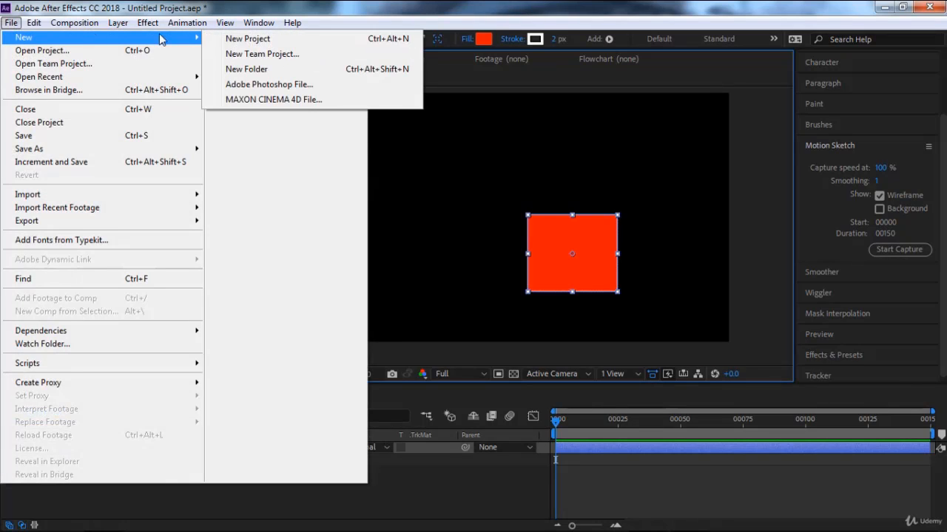
click(232, 40)
click(488, 291)
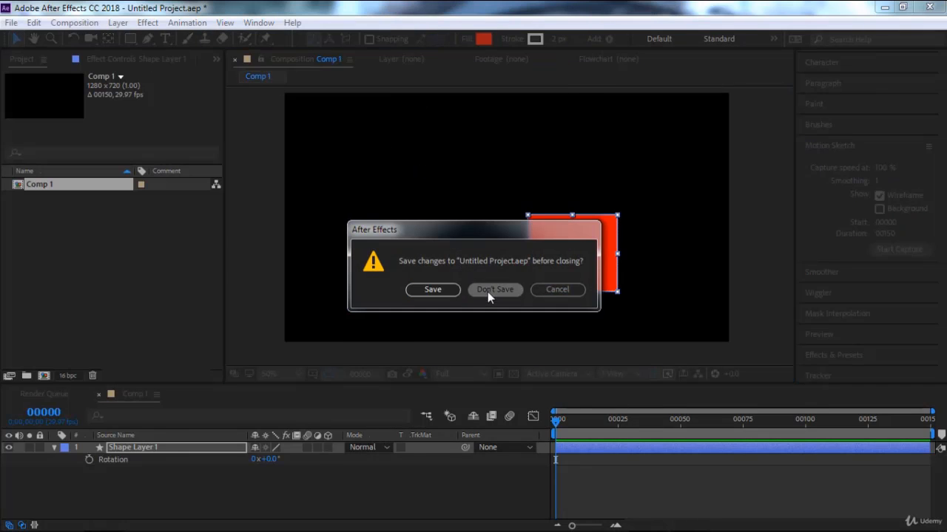
click(427, 259)
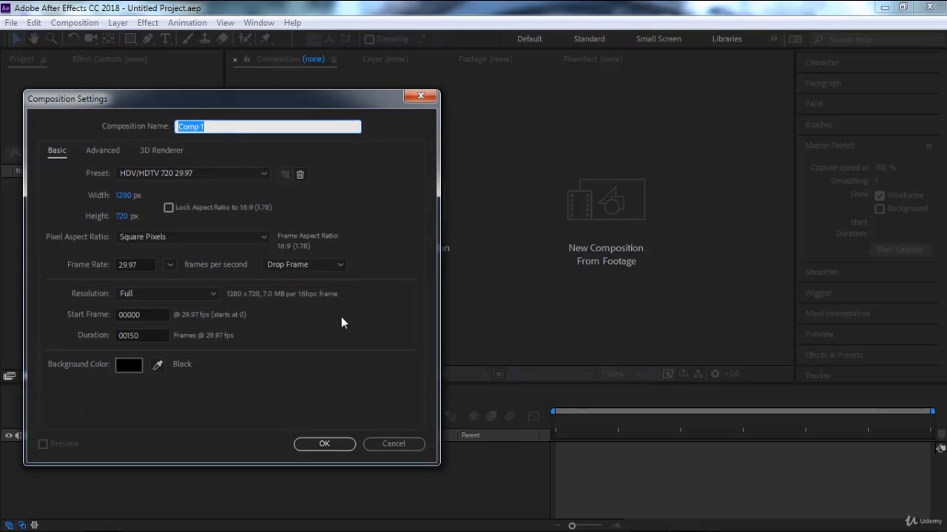
click(319, 442)
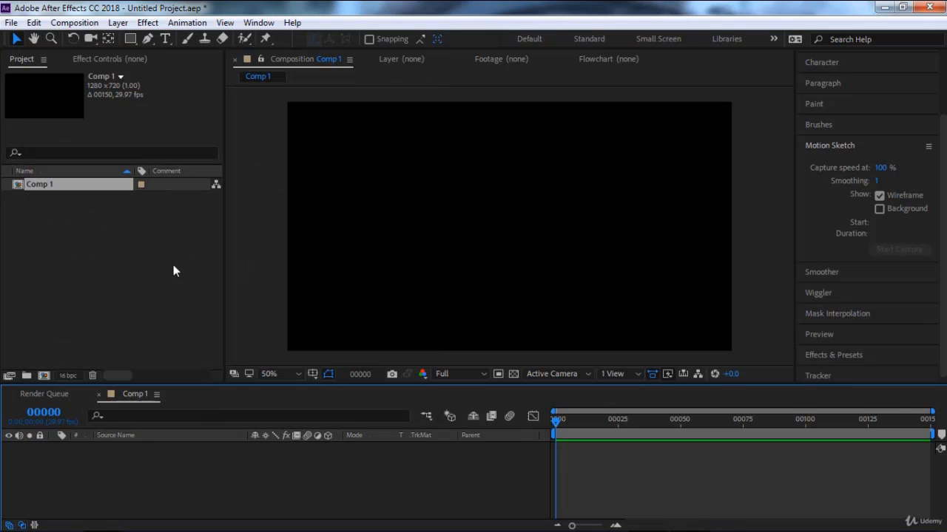
Add a red rectangle filling the whole composition and shrink it about its centre to a small square
click(130, 39)
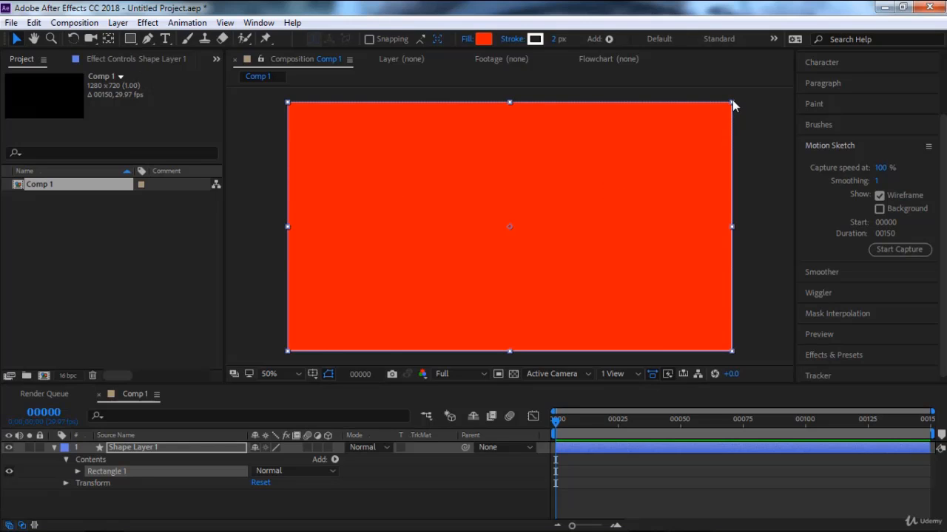
drag(732, 100, 532, 209)
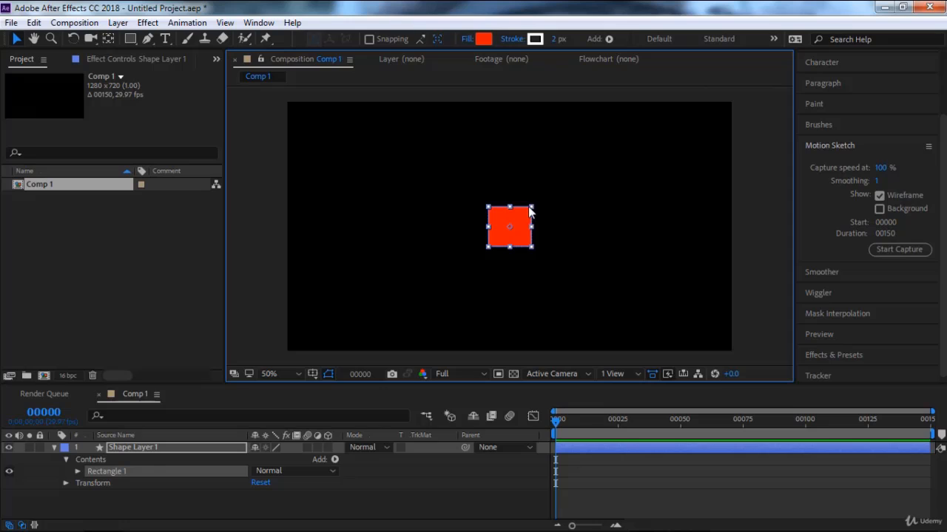
Test Shape Layer 1's rotation around its centred anchor point and undo the rotation
click(133, 447)
key(r)
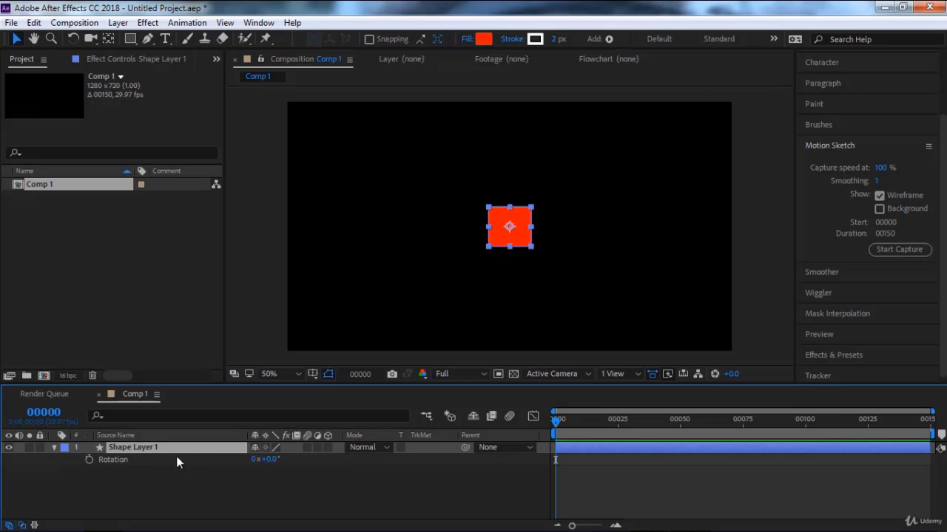
drag(265, 460, 459, 477)
key(ctrl+z)
Move the red square to the composition's upper-left area and capture a freehand looping path for it with Motion Sketch at Smoothing 1
mouse_move(498, 239)
mouse_down()
mouse_move(405, 221)
mouse_move(390, 185)
mouse_move(343, 167)
mouse_move(320, 171)
mouse_up()
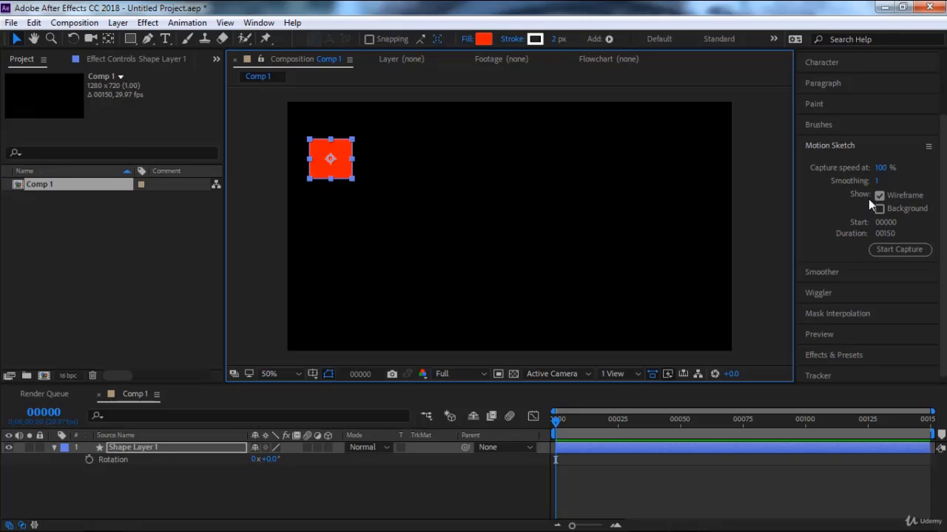
click(891, 250)
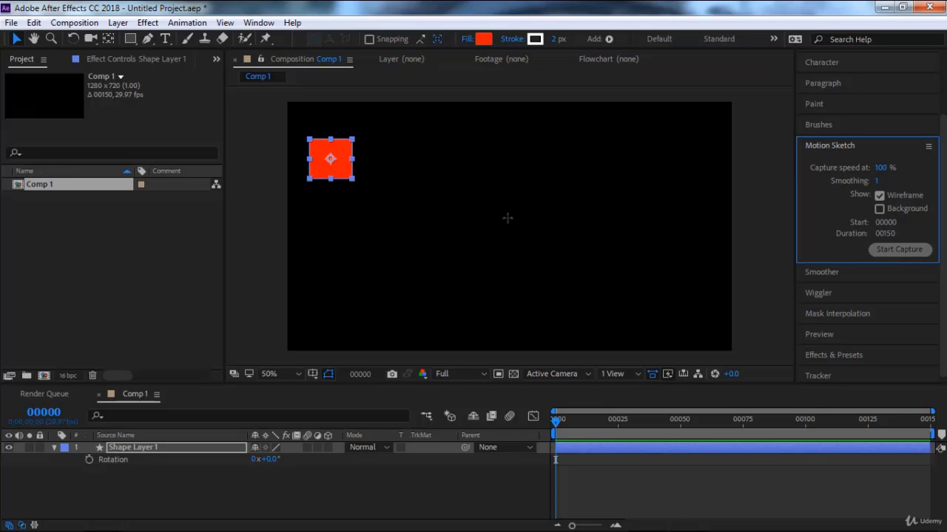
mouse_move(330, 159)
mouse_down()
mouse_move(383, 187)
mouse_move(423, 143)
mouse_move(461, 211)
mouse_move(503, 206)
mouse_up()
mouse_move(509, 170)
mouse_down()
mouse_move(582, 191)
mouse_move(548, 208)
mouse_move(550, 176)
mouse_move(608, 200)
mouse_move(656, 182)
mouse_move(599, 169)
mouse_move(601, 262)
mouse_move(504, 295)
mouse_move(428, 244)
mouse_move(465, 234)
mouse_move(455, 262)
mouse_up()
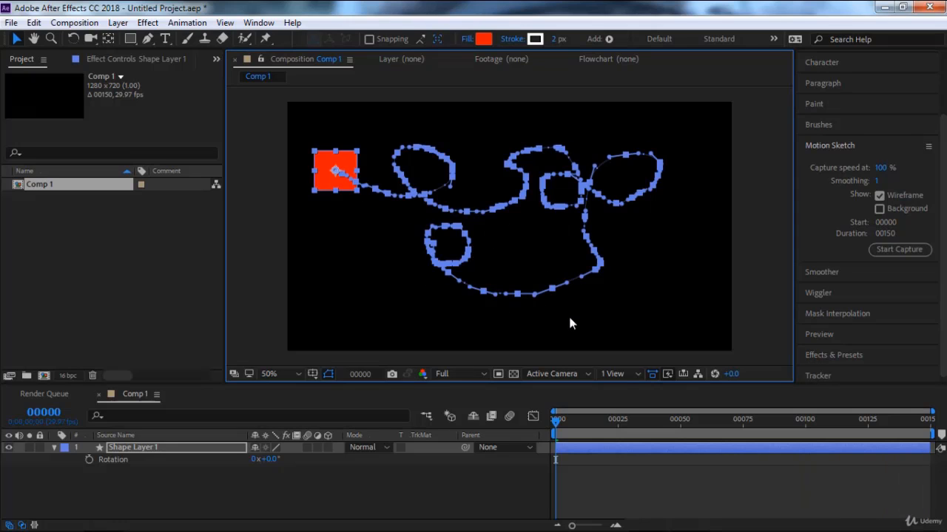
Preview the captured motion of the red square from the start of the composition
drag(571, 419, 524, 427)
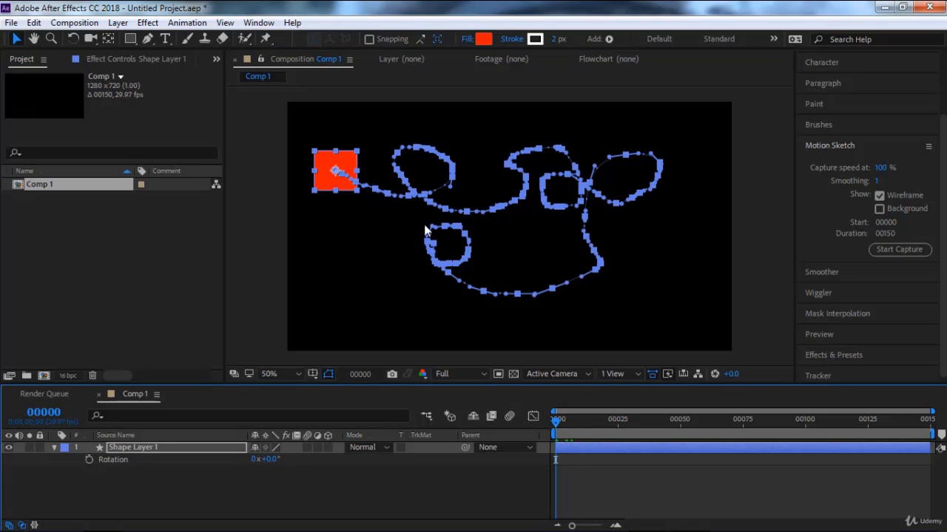
key(space)
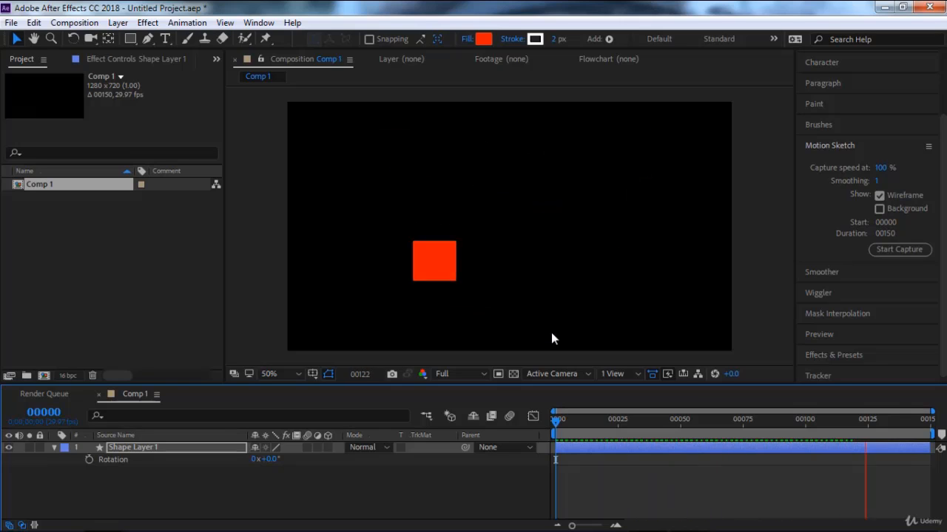
key(space)
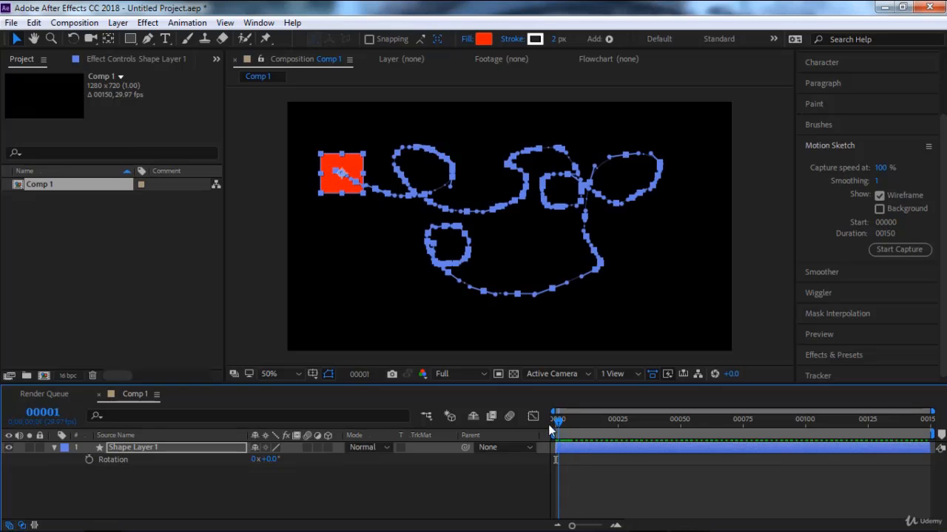
Examine the Position keyframes Motion Sketch recorded on Shape Layer 1 and scrub through the animation
click(154, 448)
key(a)
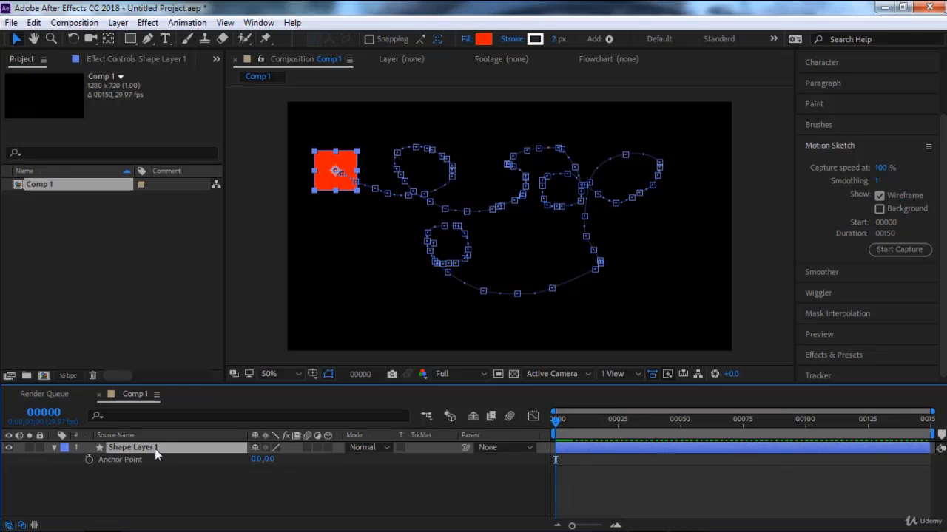
click(53, 447)
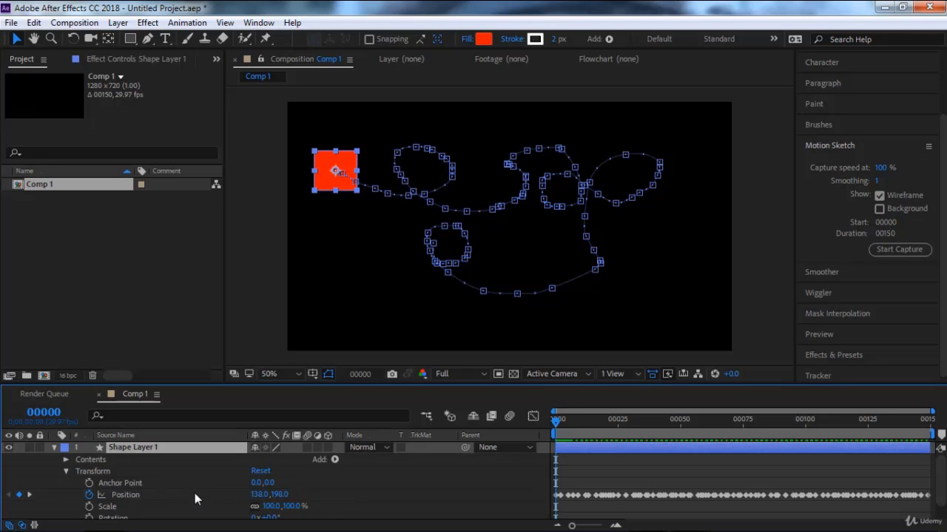
click(130, 496)
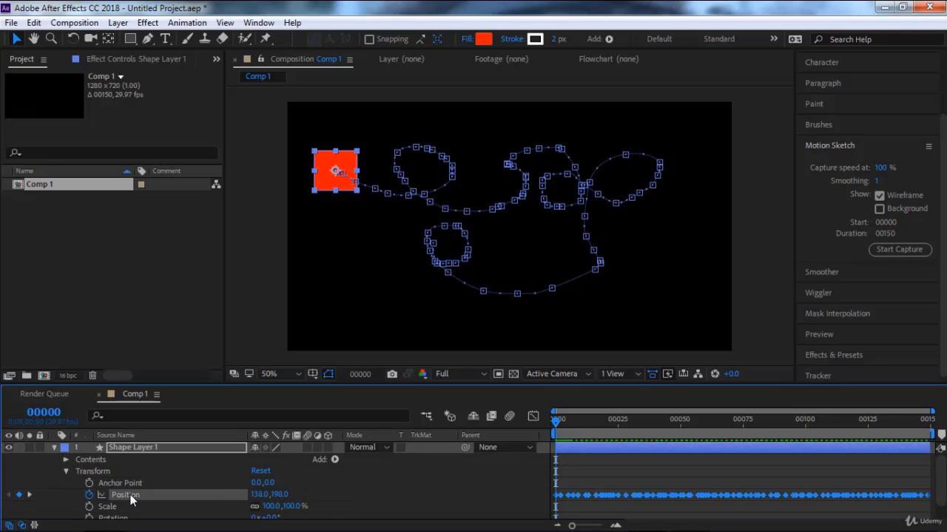
scroll(627, 493, down, 1)
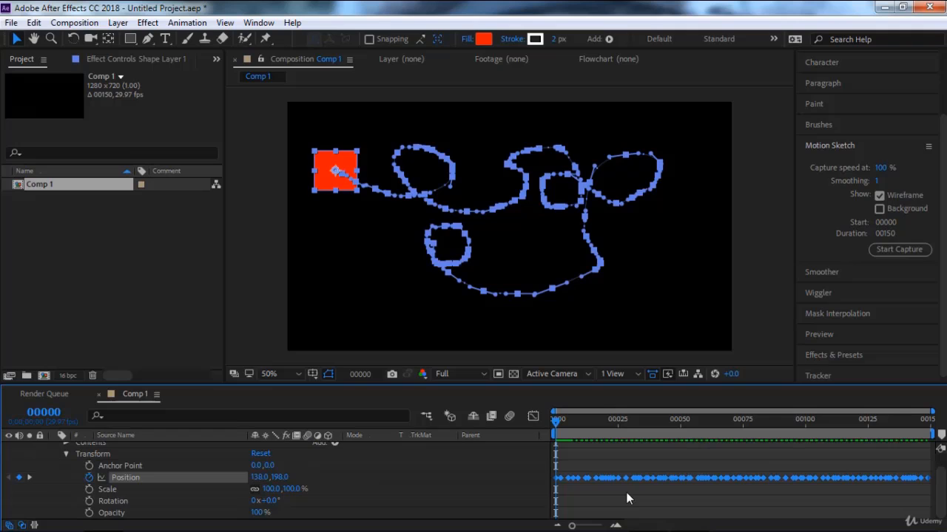
scroll(626, 492, up, 1)
drag(558, 420, 920, 420)
drag(775, 423, 560, 422)
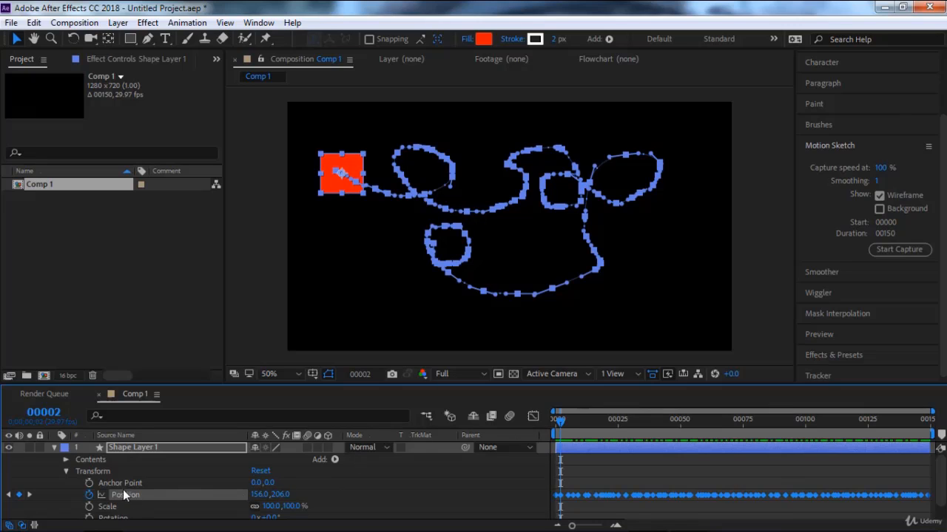
Remove all of Shape Layer 1's Position keyframes, move the square to 416, 162, and collapse the layer's properties
click(89, 496)
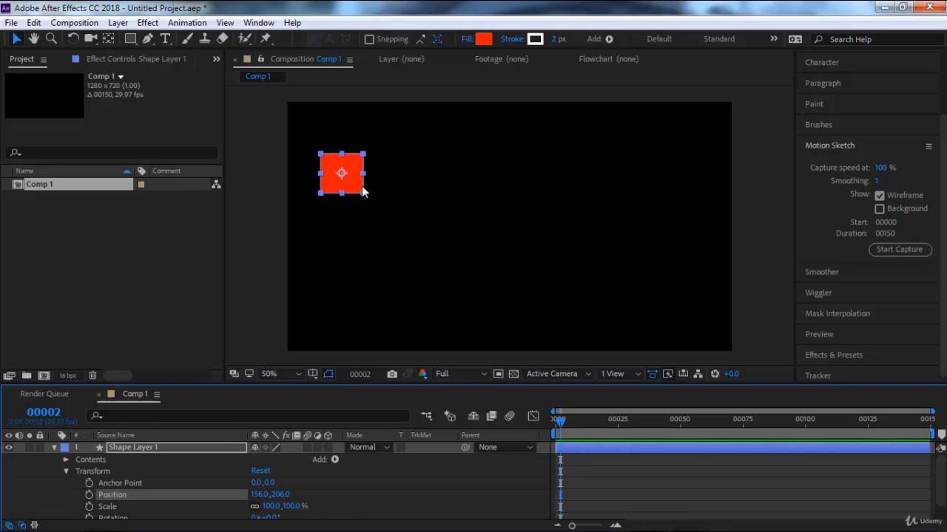
drag(362, 191, 453, 176)
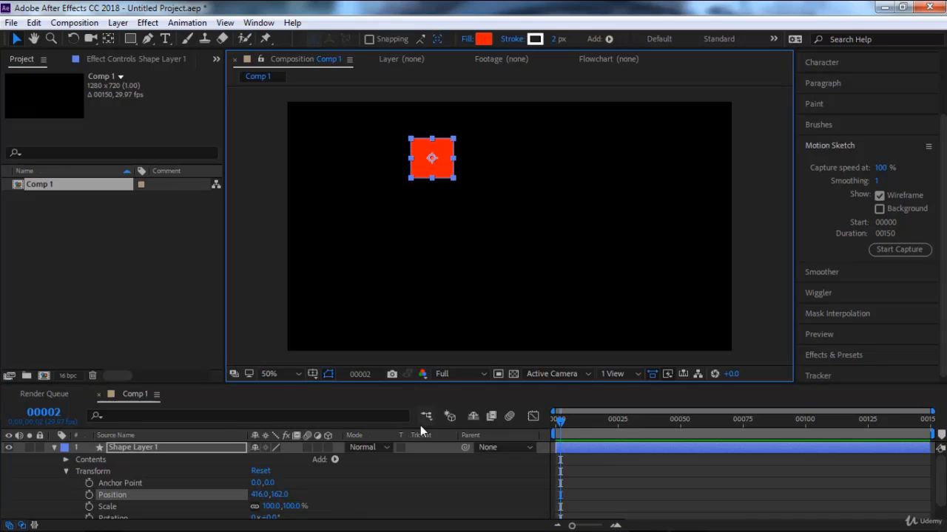
click(53, 448)
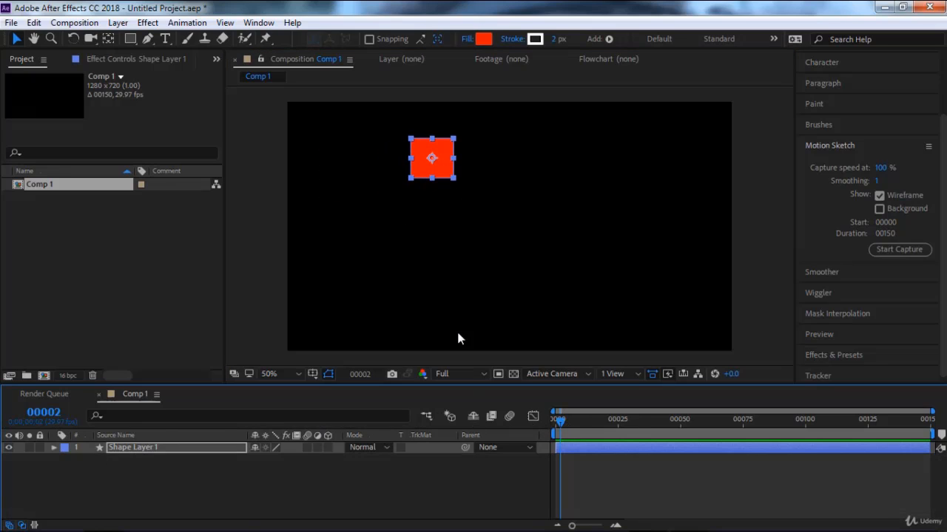
Set Motion Sketch's Smoothing to 5 and capture a new freehand looping path for the red square
click(878, 182)
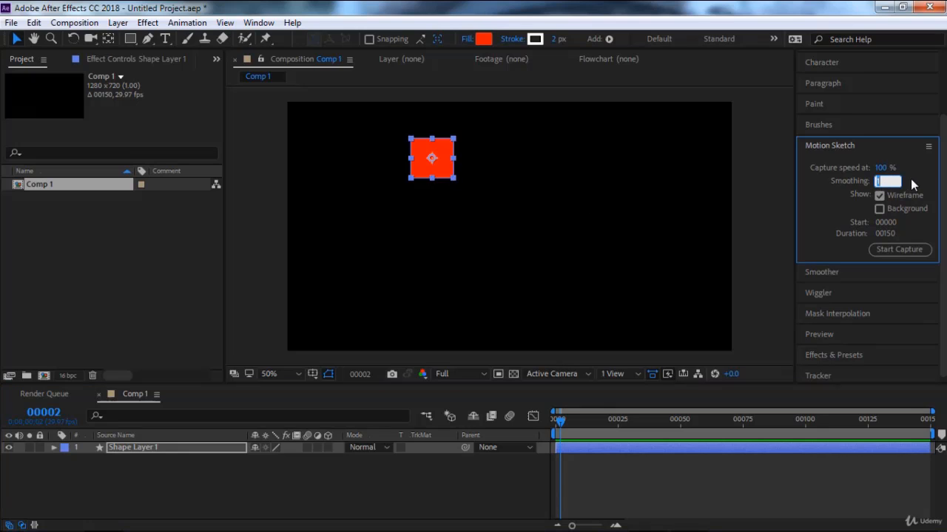
text(5)
key(Return)
click(894, 255)
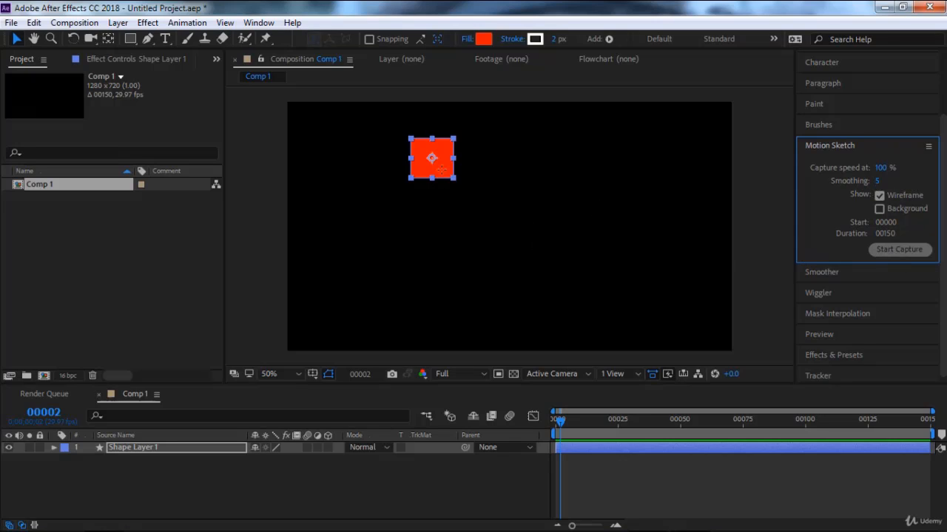
mouse_move(440, 164)
mouse_down()
mouse_move(514, 191)
mouse_move(565, 175)
mouse_move(548, 262)
mouse_move(649, 256)
mouse_move(516, 192)
mouse_move(366, 250)
mouse_move(419, 181)
mouse_move(604, 246)
mouse_move(667, 154)
mouse_move(562, 148)
mouse_move(429, 274)
mouse_up()
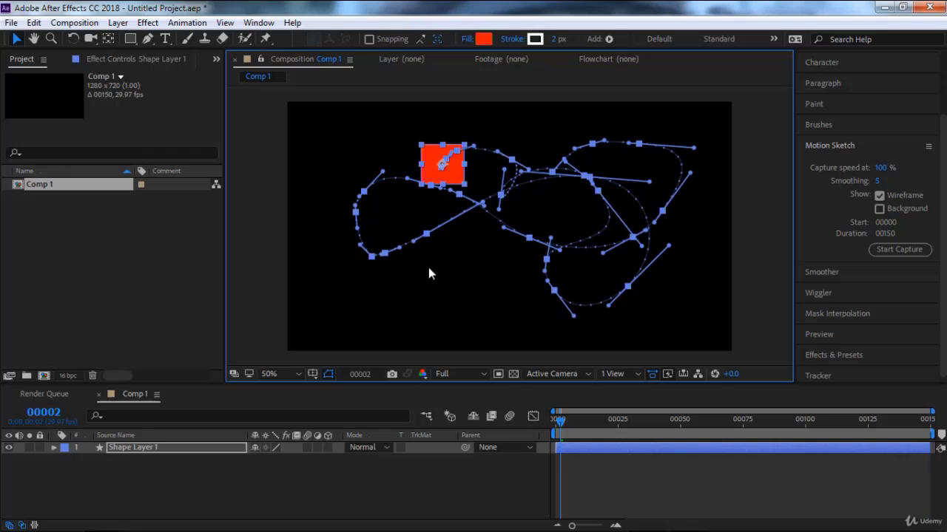
Reveal Shape Layer 1's Position keyframes and preview the smoothed motion from the first frame
click(217, 448)
key(u)
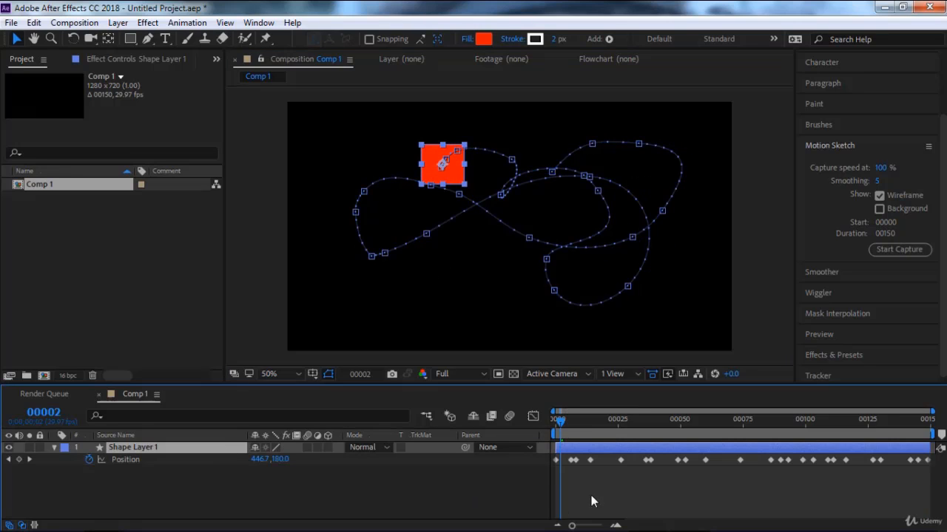
click(555, 428)
key(space)
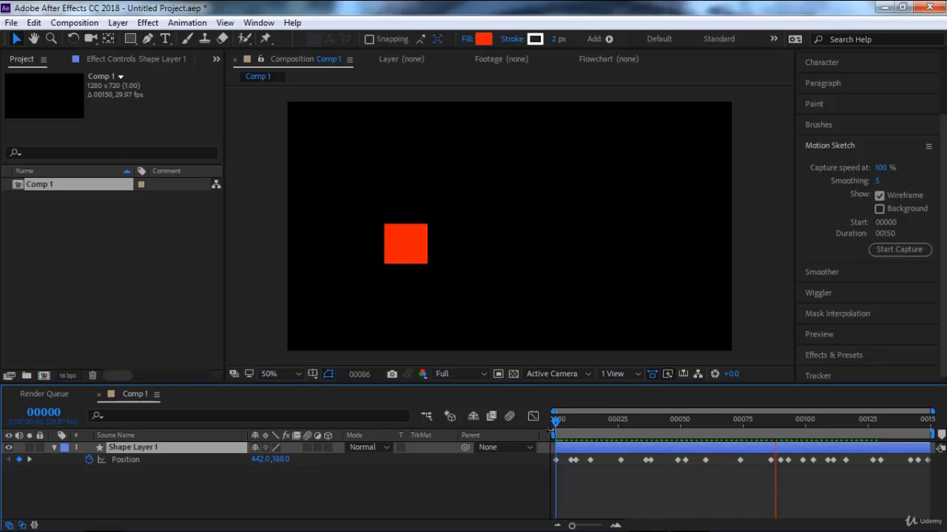
drag(609, 420, 555, 419)
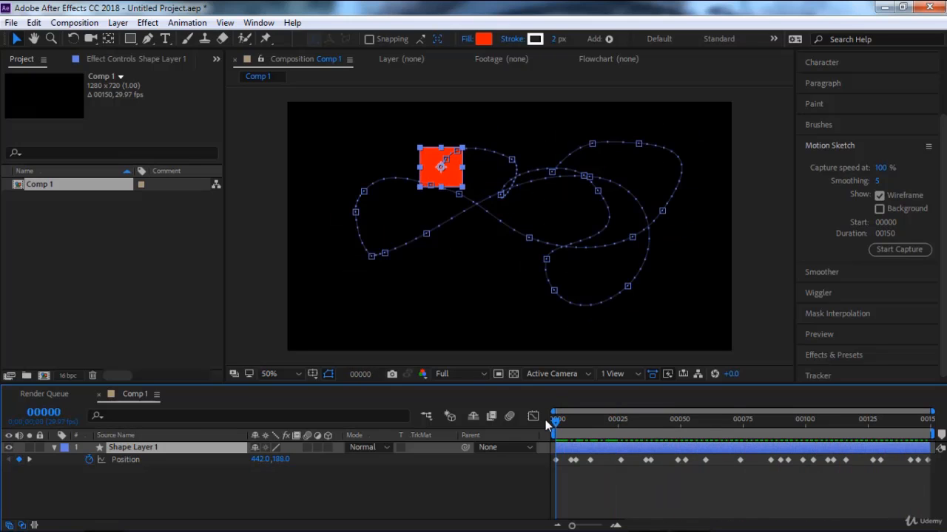
Remove the captured Position keyframes from Shape Layer 1 and select the whole layer
click(89, 459)
click(230, 447)
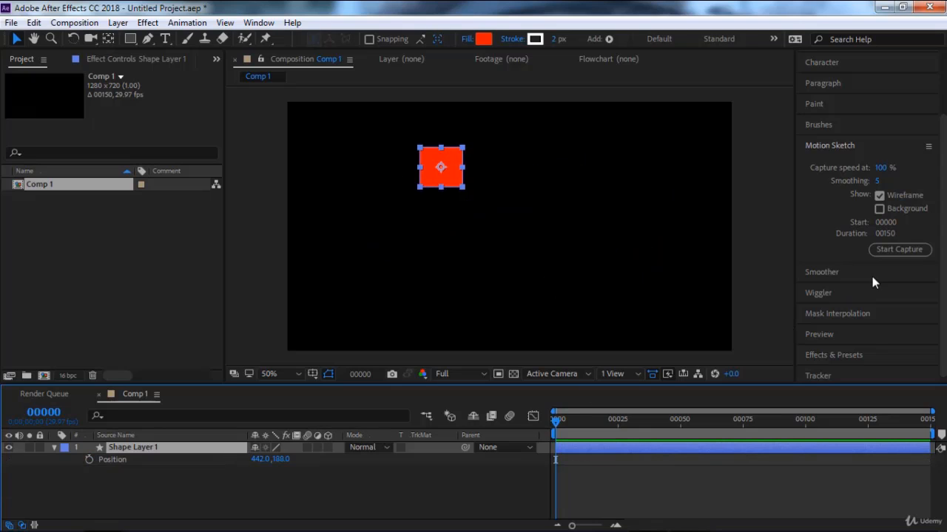
Set Motion Sketch's Smoothing to 2 and its capture speed to 50%
click(877, 182)
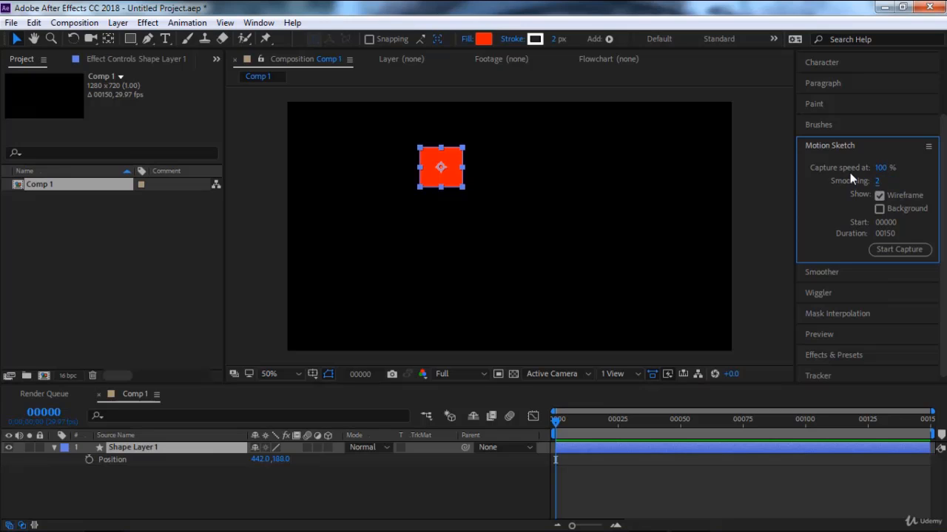
click(884, 168)
text(50)
key(Return)
Capture a freehand looping path for the red square with Motion Sketch and preview the resulting motion
click(909, 250)
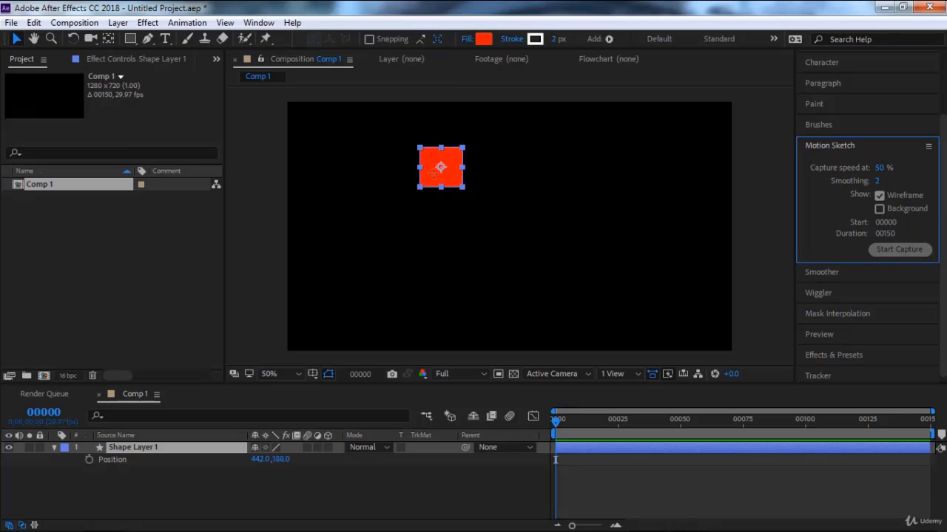
mouse_move(433, 173)
mouse_down()
mouse_move(480, 132)
mouse_move(543, 201)
mouse_move(658, 193)
mouse_move(388, 289)
mouse_move(432, 223)
mouse_move(598, 307)
mouse_move(669, 257)
mouse_move(539, 255)
mouse_move(410, 213)
mouse_move(508, 167)
mouse_move(605, 217)
mouse_move(518, 251)
mouse_move(500, 167)
mouse_move(566, 120)
mouse_move(606, 142)
mouse_move(632, 244)
mouse_move(547, 296)
mouse_move(423, 229)
mouse_move(365, 172)
mouse_move(346, 260)
mouse_up()
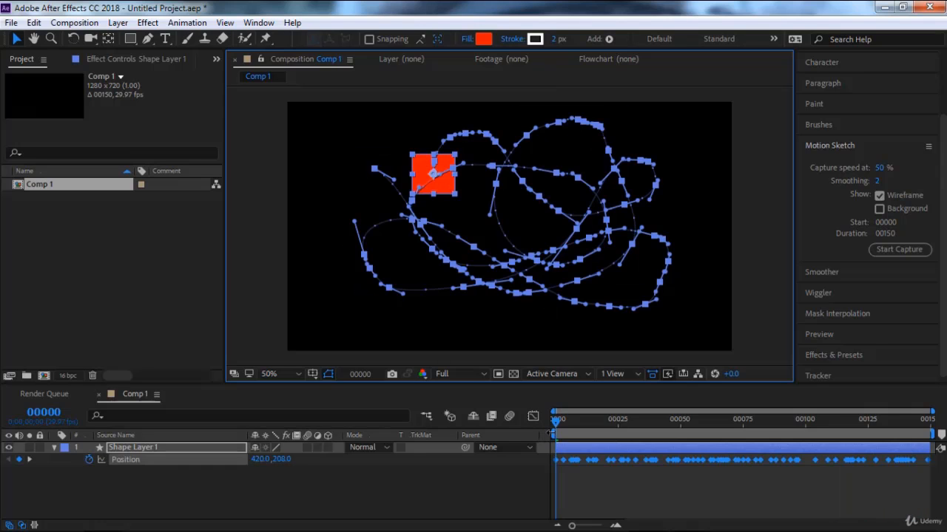
key(space)
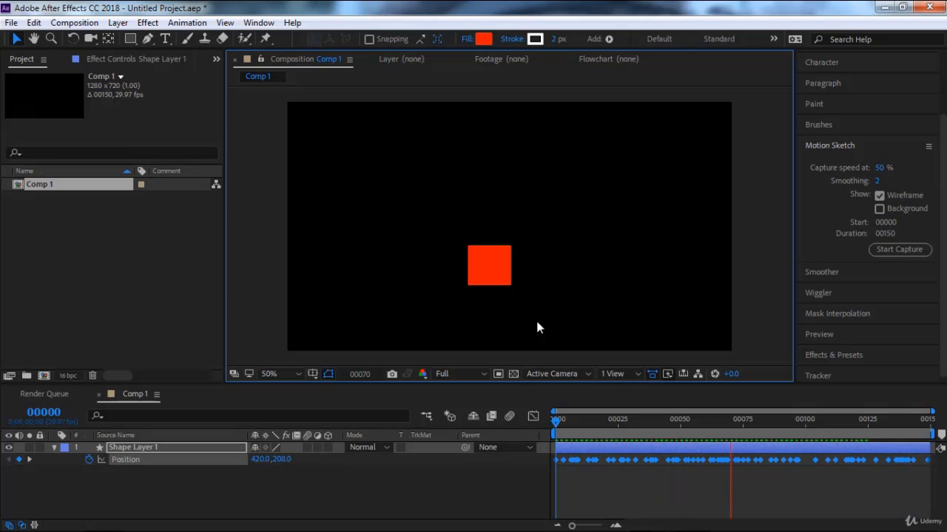
click(595, 419)
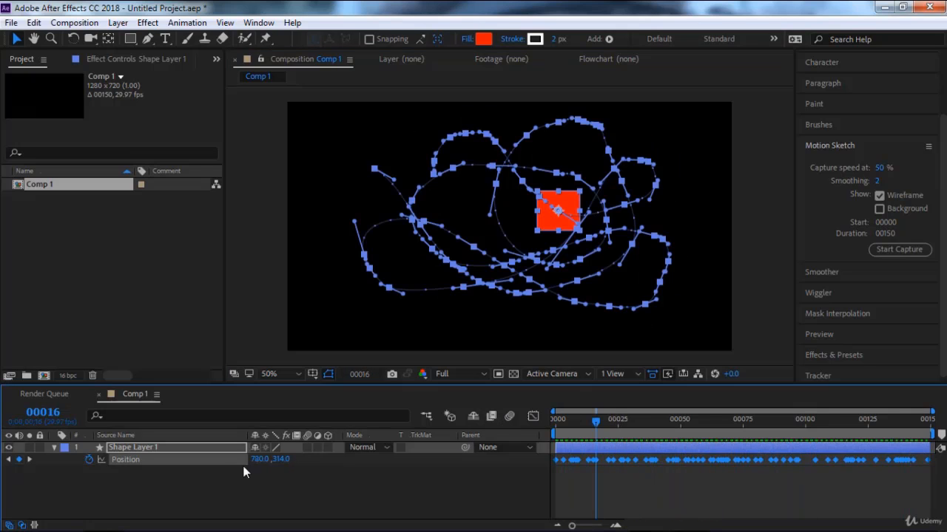
Start a new project without saving the current one and create Comp 1 at 1280 x 720, 29.97 fps, 150 frames long
click(12, 23)
mouse_move(30, 37)
click(234, 43)
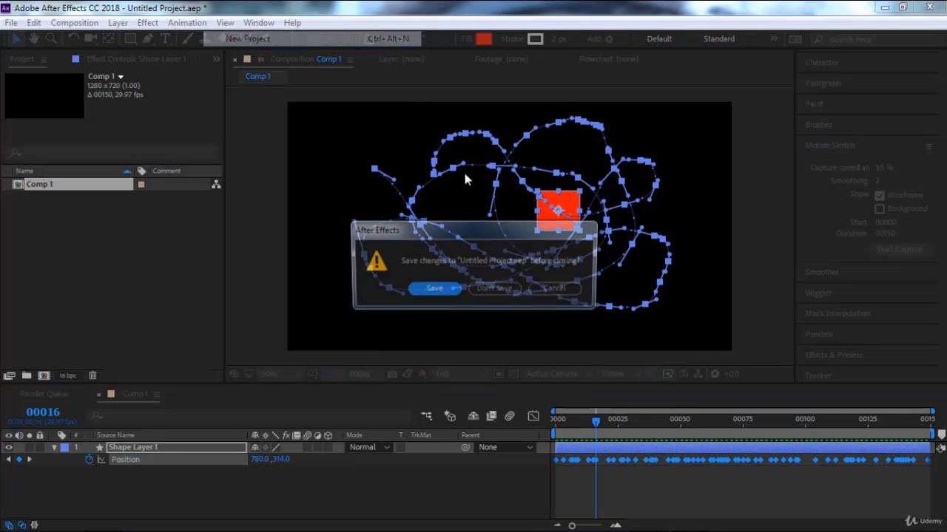
click(495, 286)
click(419, 238)
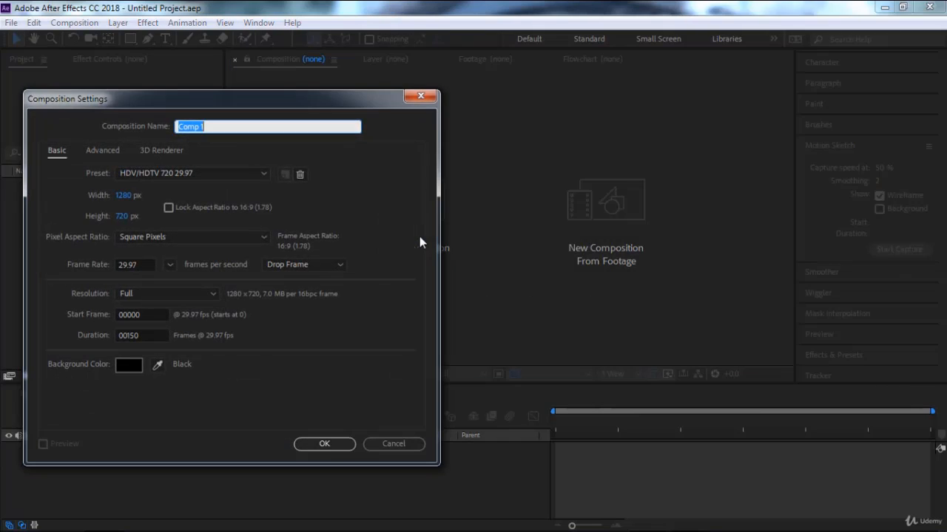
click(324, 443)
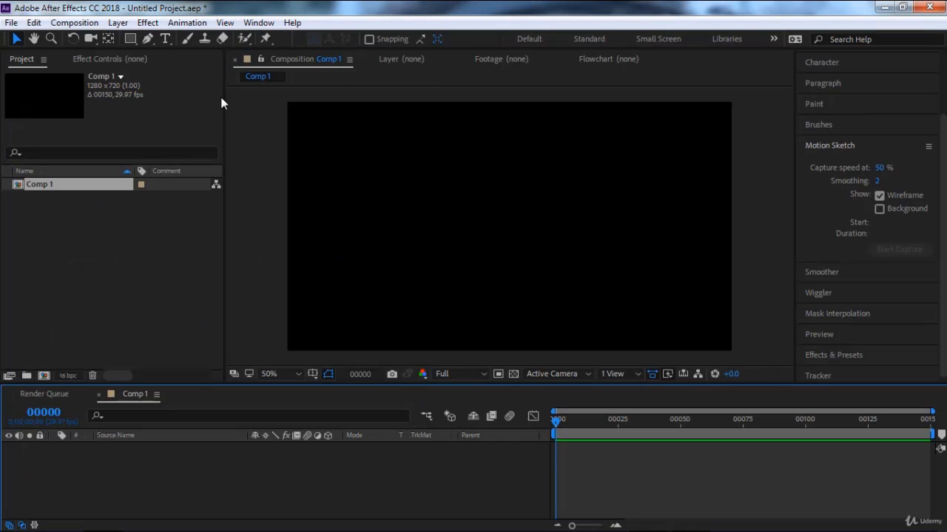
Add the text "On Air" in white and place it fully inside the frame near the composition's upper-left corner
click(164, 41)
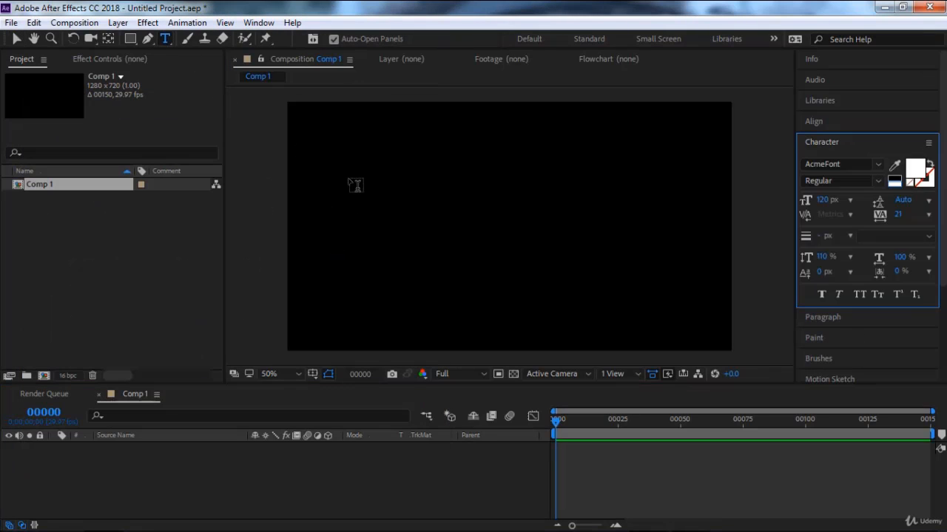
click(347, 178)
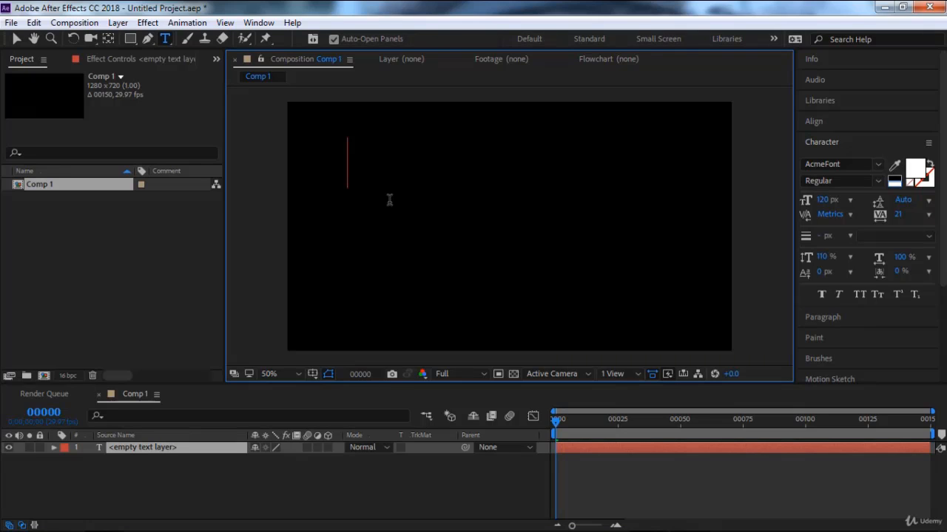
text(On)
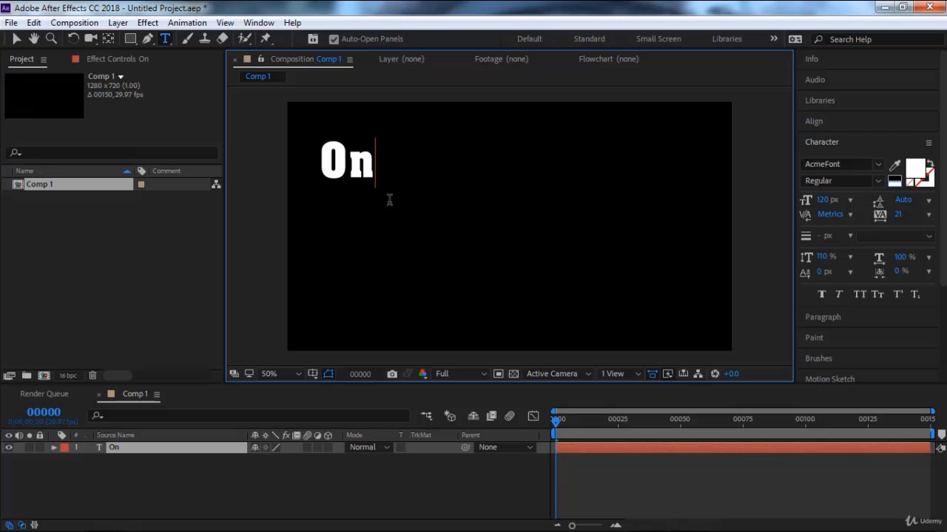
text( Air)
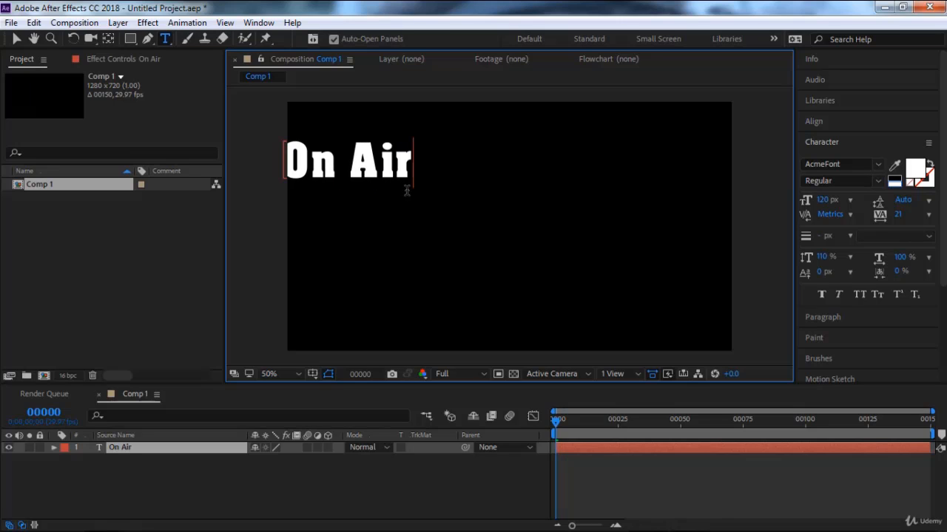
click(16, 38)
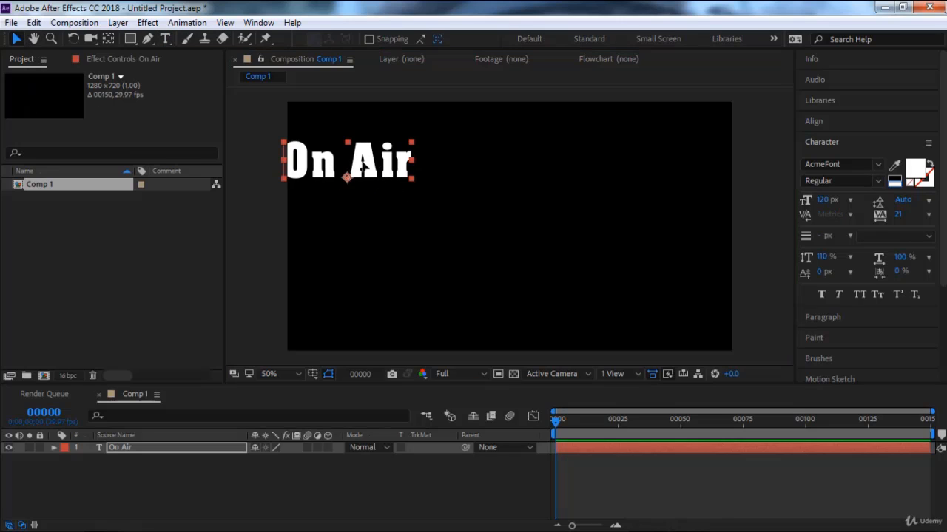
drag(361, 164, 404, 158)
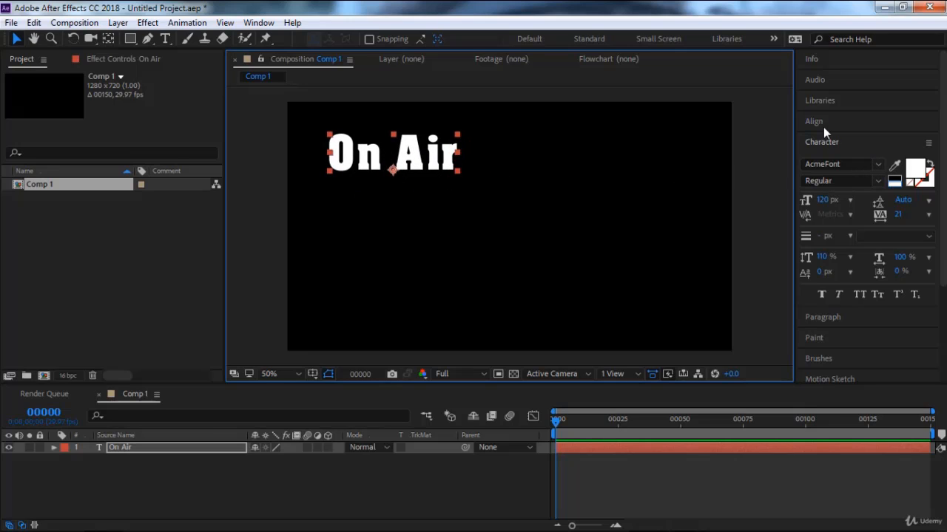
Set Motion Sketch's capture speed to 100% and its Smoothing to 5
scroll(843, 170, down, 3)
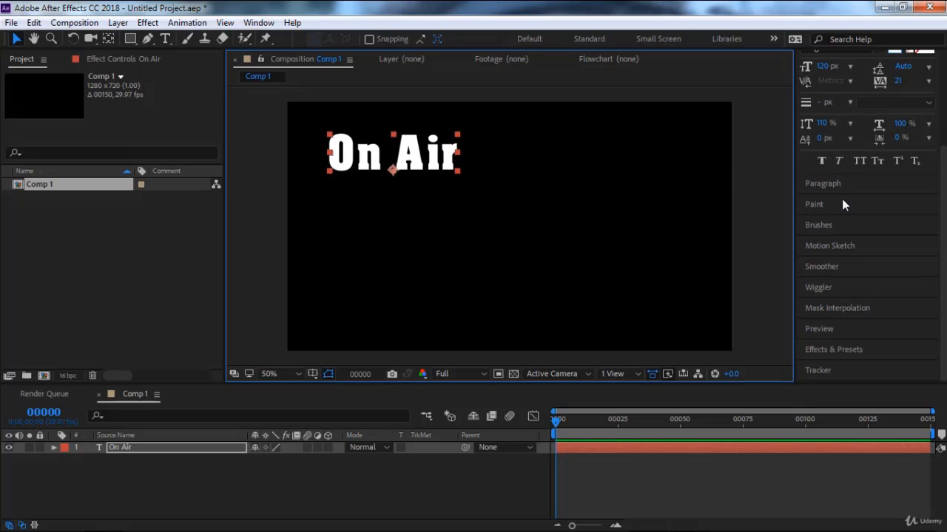
click(829, 246)
scroll(841, 253, down, 2)
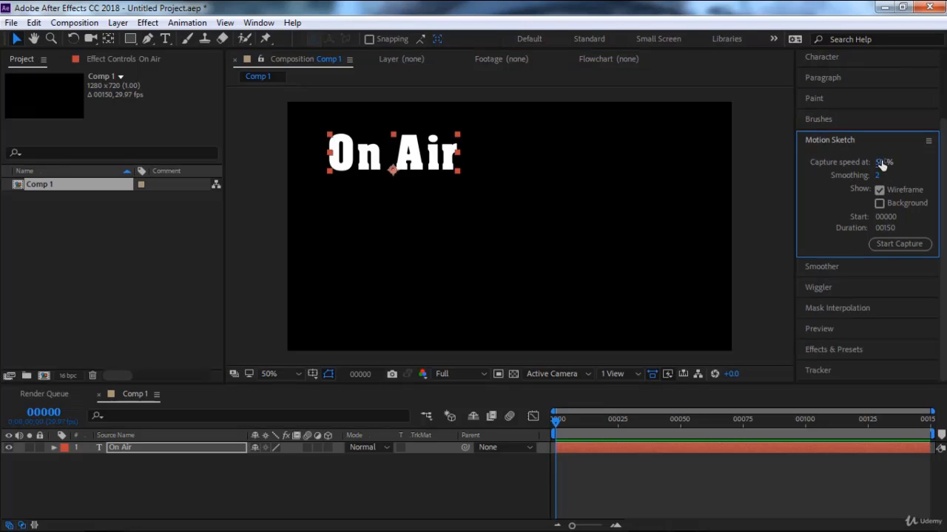
click(883, 163)
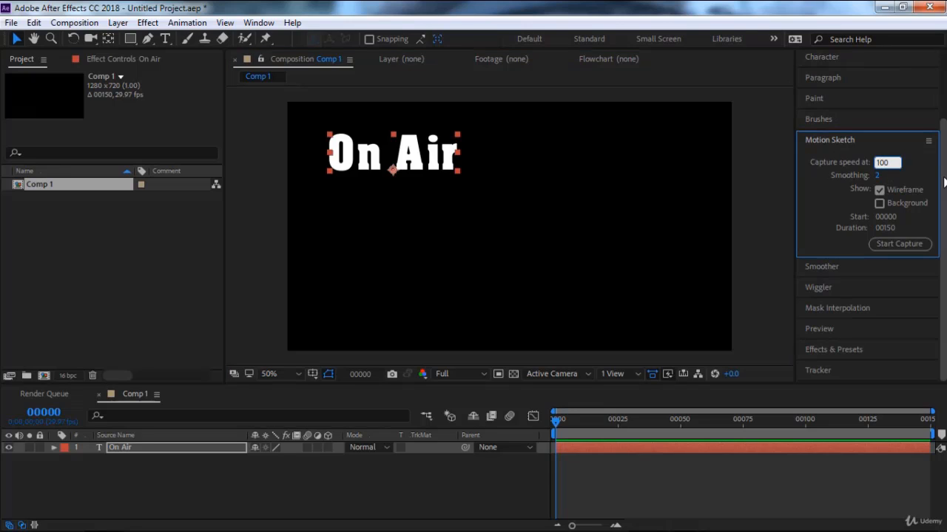
click(878, 176)
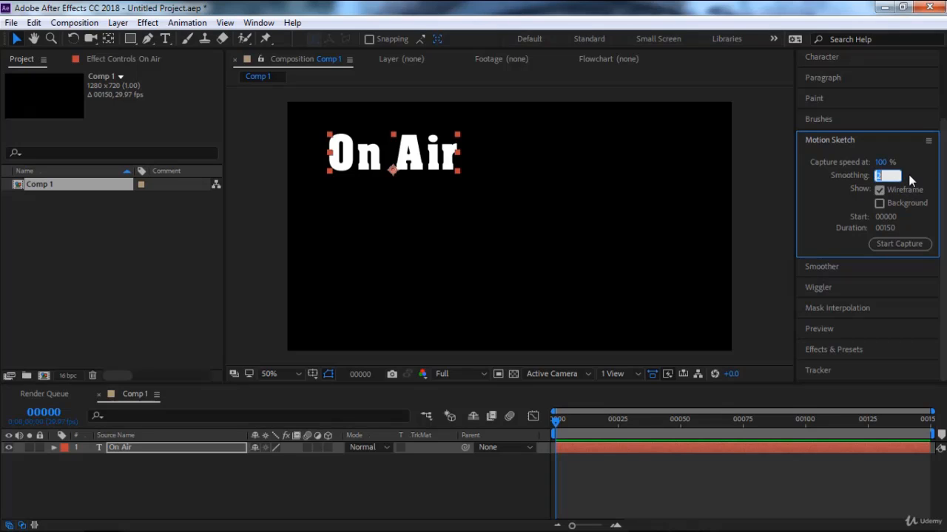
text(5)
key(Return)
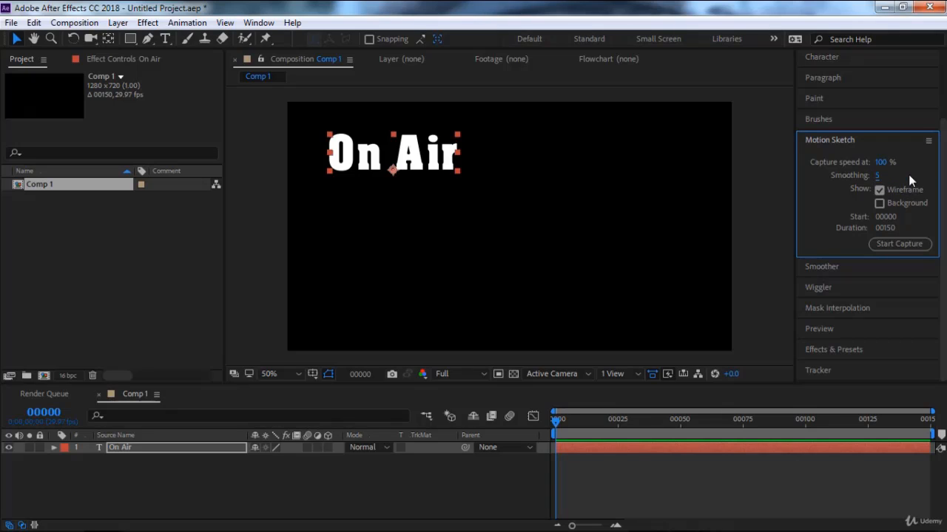
Capture a freehand looping path for the On Air text, preview the motion, and return to the first frame
click(889, 246)
mouse_move(404, 147)
mouse_down()
mouse_move(472, 235)
mouse_move(527, 226)
mouse_move(588, 187)
mouse_move(648, 173)
mouse_move(659, 246)
mouse_move(559, 272)
mouse_move(512, 191)
mouse_move(590, 190)
mouse_move(568, 263)
mouse_move(467, 229)
mouse_move(521, 182)
mouse_move(581, 250)
mouse_move(502, 269)
mouse_move(463, 210)
mouse_move(519, 183)
mouse_move(563, 227)
mouse_move(533, 263)
mouse_move(466, 240)
mouse_up()
drag(561, 418, 528, 424)
click(502, 332)
key(space)
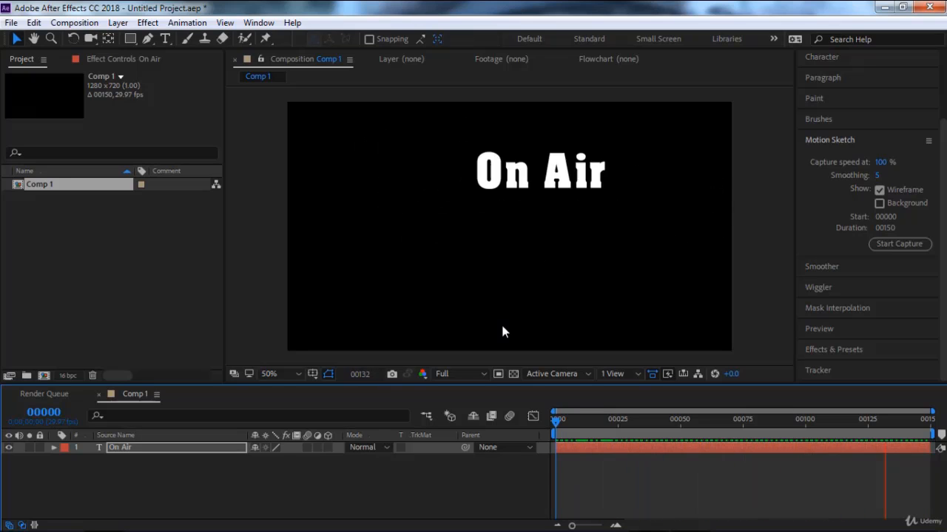
click(578, 419)
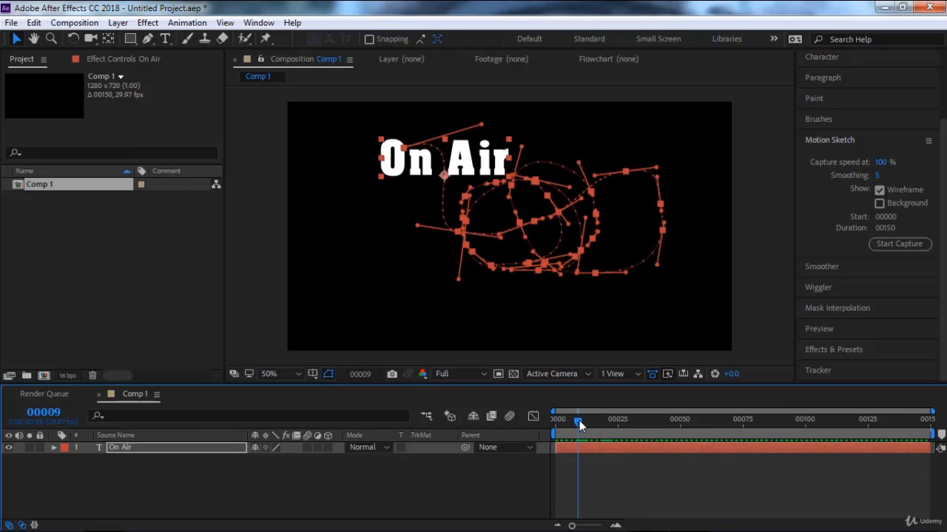
drag(580, 420, 543, 422)
Create a purple 1280 x 720 solid and narrow it symmetrically into a full-height vertical strip at the composition's centre
right_click(329, 479)
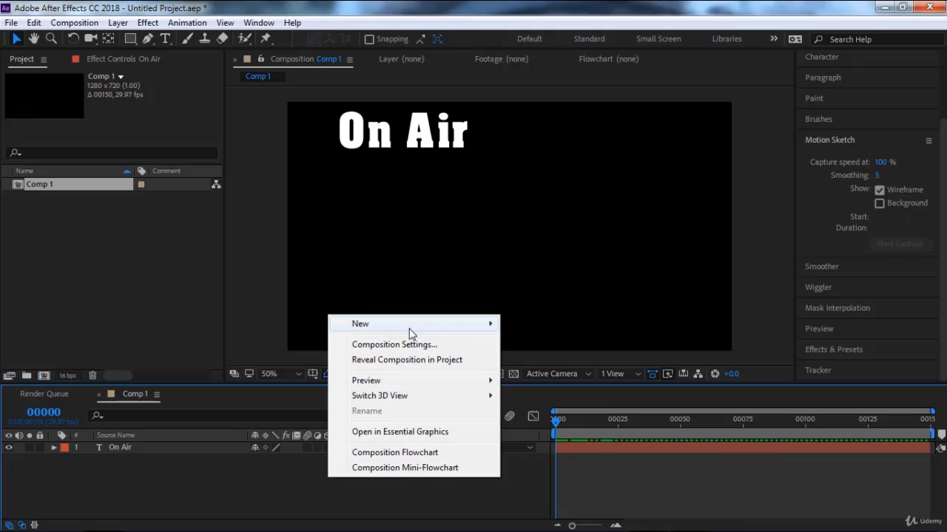
mouse_move(468, 328)
click(529, 359)
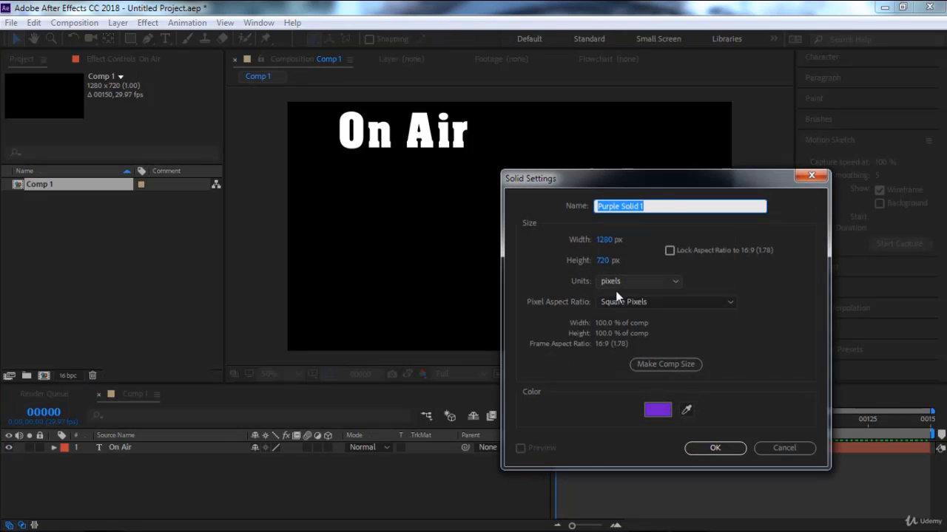
click(714, 447)
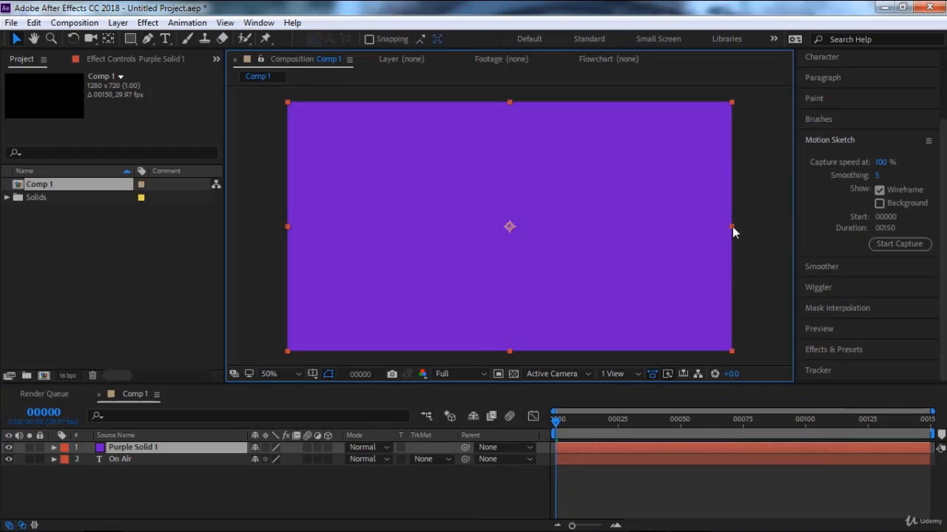
drag(732, 227, 537, 235)
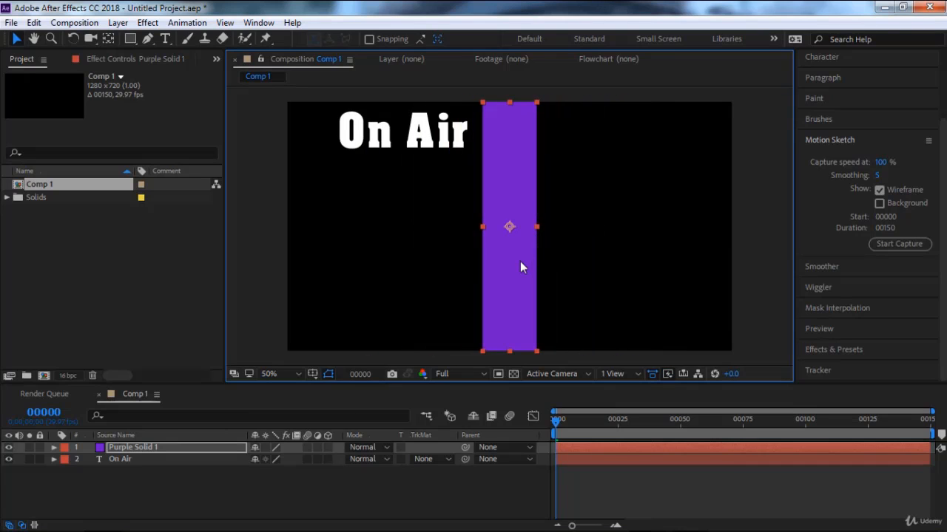
Move the purple strip horizontally until it sits flush with the composition's left edge
key(shift+Left)
key(shift+Left)
key(shift+Left)
key(shift+Left)
key(shift+Left)
key(shift+Left)
key(shift+Left)
key(shift+Left)
key(shift+Left)
key(shift+Left)
key(shift+Left)
key(shift+Left)
key(shift+Left)
key(shift+Left)
key(shift+Left)
key(shift+Left)
key(shift+Left)
key(shift+Left)
key(shift+Left)
key(shift+Left)
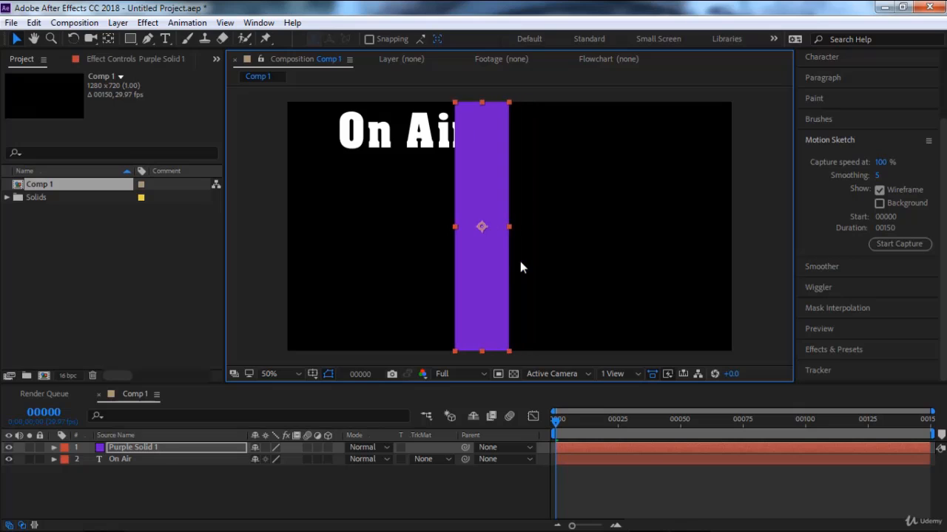
key(shift+Left)
key(shift+Left)
key(shift+Left)
key(shift+Left)
key(shift+Left)
key(shift+Left)
key(shift+Left)
key(shift+Left)
key(shift+Left)
key(shift+Left)
key(shift+Left)
key(shift+Left)
key(shift+Left)
key(shift+Left)
key(shift+Left)
key(shift+Left)
key(shift+Left)
key(shift+Left)
key(shift+Left)
key(shift+Left)
key(shift+Right)
key(shift+Right)
key(shift+Right)
key(shift+Right)
key(shift+Right)
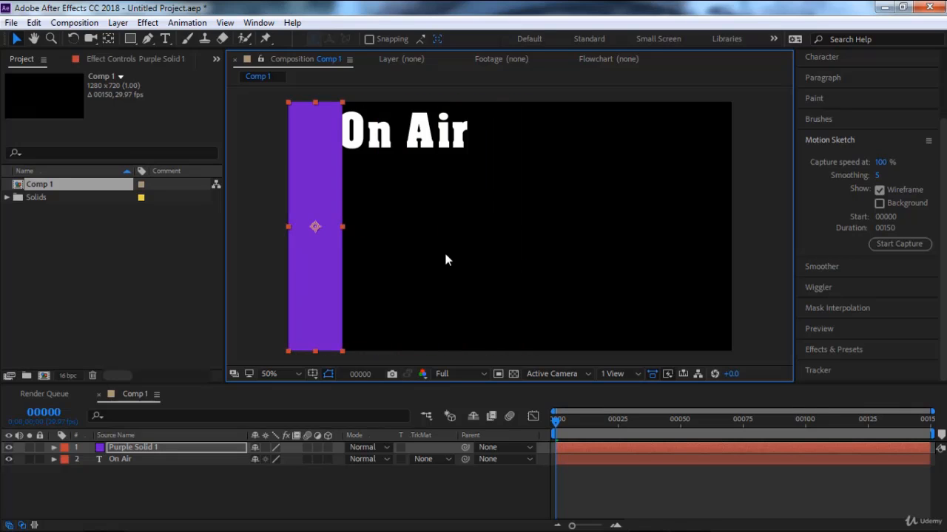
Duplicate the purple strip and place the copy directly against the original's right side without a gap
key(ctrl+d)
key(shift+Right)
key(shift+Right)
key(shift+Right)
key(shift+Right)
key(shift+Right)
key(shift+Right)
key(shift+Right)
key(shift+Right)
key(shift+Right)
key(shift+Right)
key(shift+Right)
key(shift+Right)
key(shift+Right)
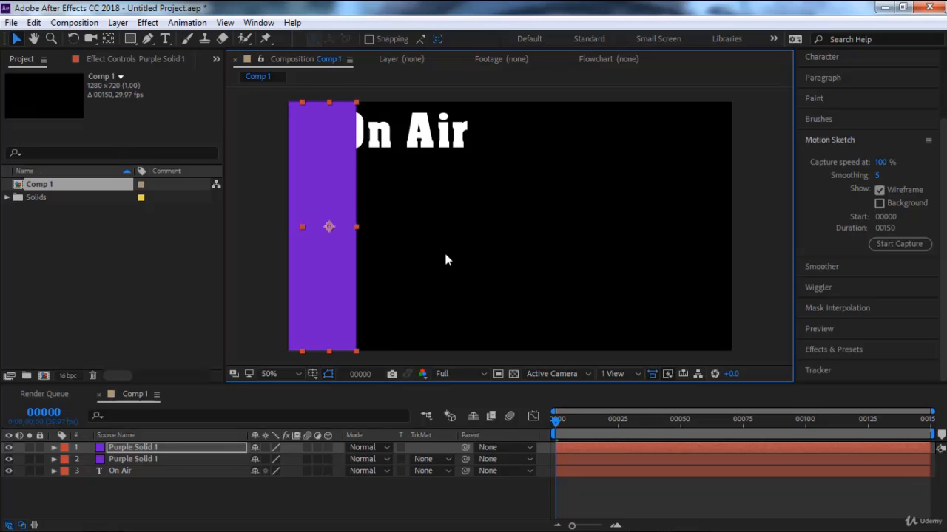
key(shift+Right)
key(shift+Right)
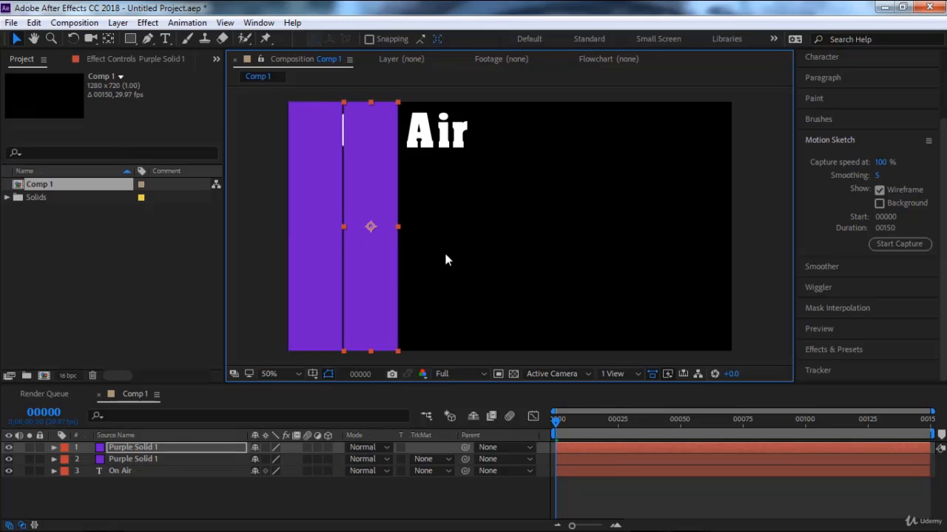
key(Left)
key(Left)
key(Left)
key(Left)
key(Left)
key(Left)
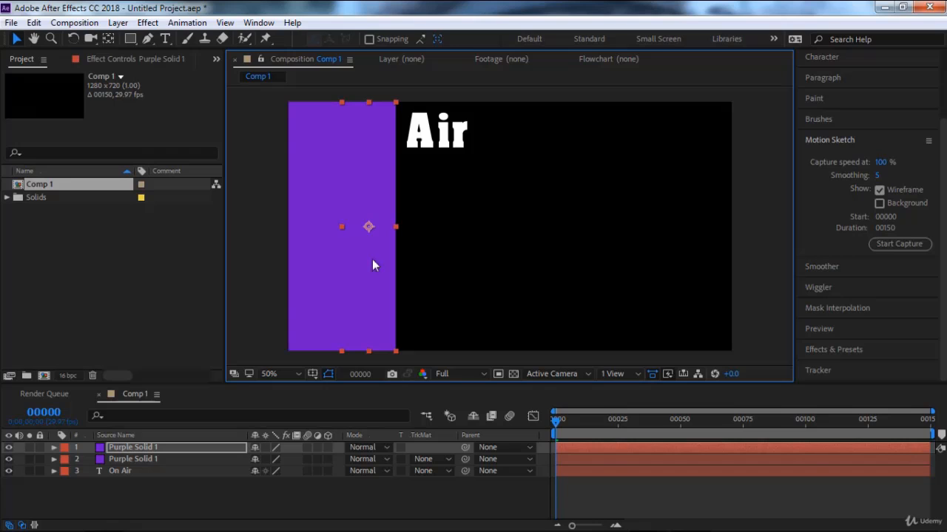
Duplicate both purple strips together and place the copies flush against the right side of the original pair
shift+click(152, 459)
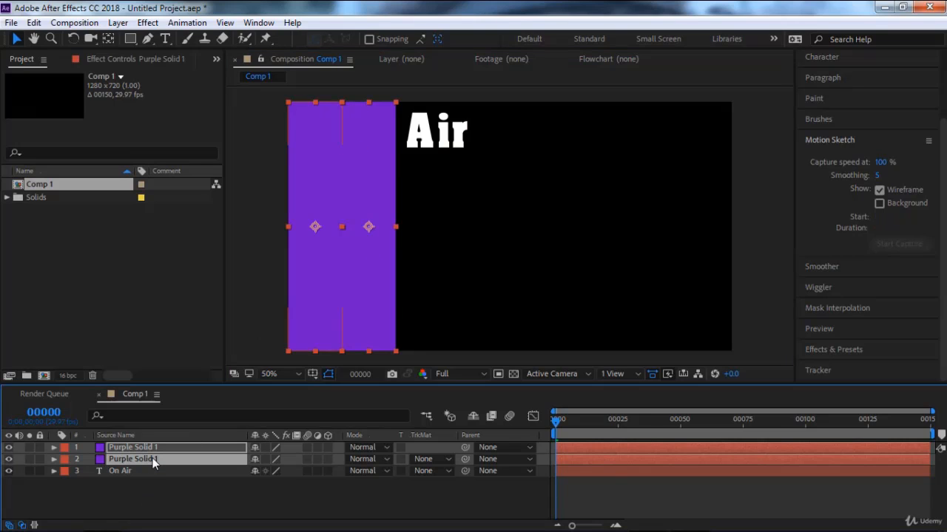
key(ctrl+d)
key(shift+Right)
key(shift+Right)
key(shift+Right)
key(shift+Right)
key(shift+Right)
key(shift+Right)
key(shift+Right)
key(shift+Right)
key(shift+Right)
key(shift+Right)
key(shift+Right)
key(shift+Right)
key(shift+Right)
key(shift+Right)
key(shift+Right)
key(shift+Right)
key(shift+Right)
key(shift+Right)
key(shift+Right)
key(shift+Right)
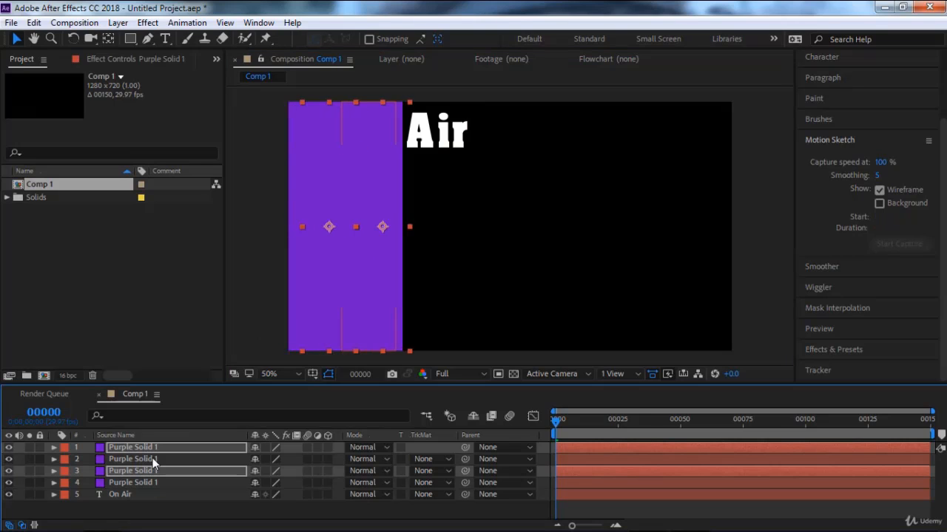
key(shift+Right)
key(shift+Right)
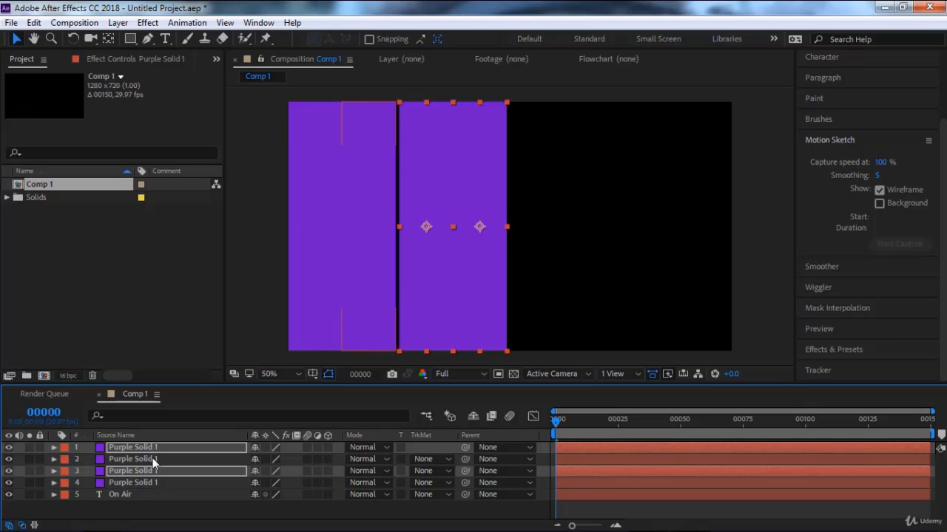
key(Left)
key(Left)
key(Left)
key(Left)
key(Left)
key(Left)
key(Left)
key(Left)
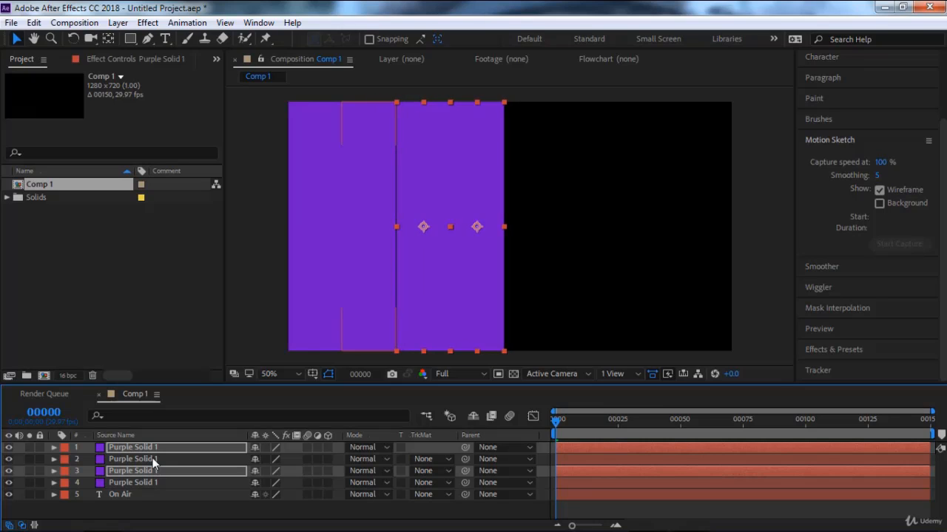
key(Left)
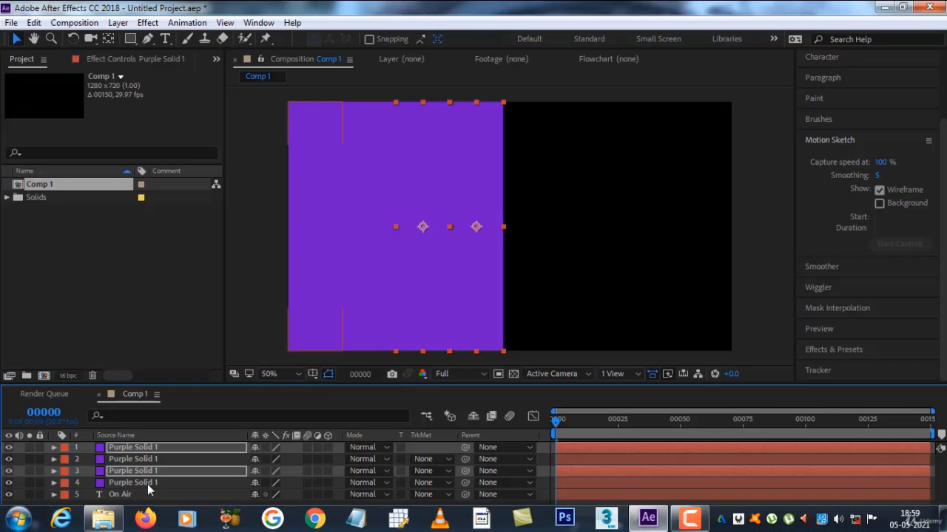
Duplicate all four purple strips together and place the copies flush against the right side of the original four
click(147, 483)
shift+click(148, 449)
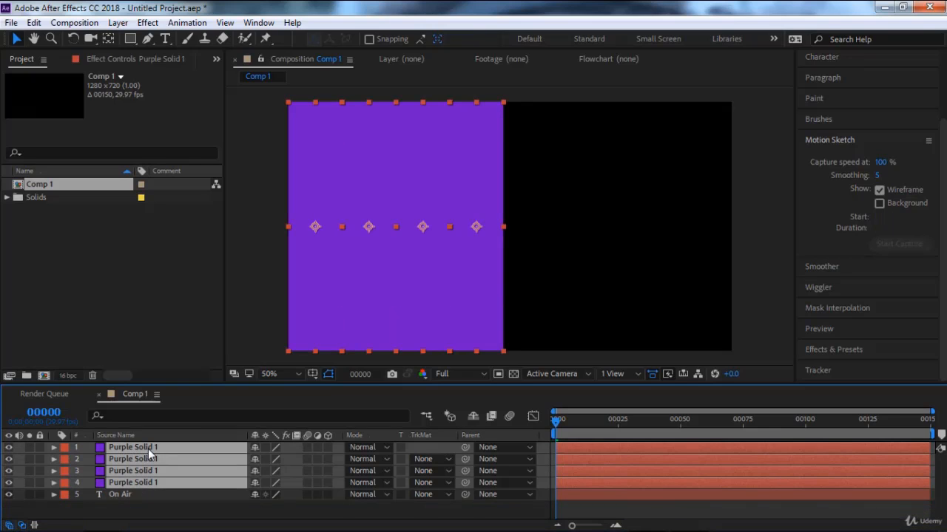
key(ctrl+d)
key(shift+Right)
key(shift+Right)
key(shift+Right)
key(shift+Right)
key(shift+Right)
key(shift+Right)
key(shift+Right)
key(shift+Right)
key(shift+Right)
key(shift+Right)
key(shift+Right)
key(shift+Right)
key(shift+Right)
key(shift+Right)
key(shift+Right)
key(shift+Right)
key(shift+Right)
key(shift+Right)
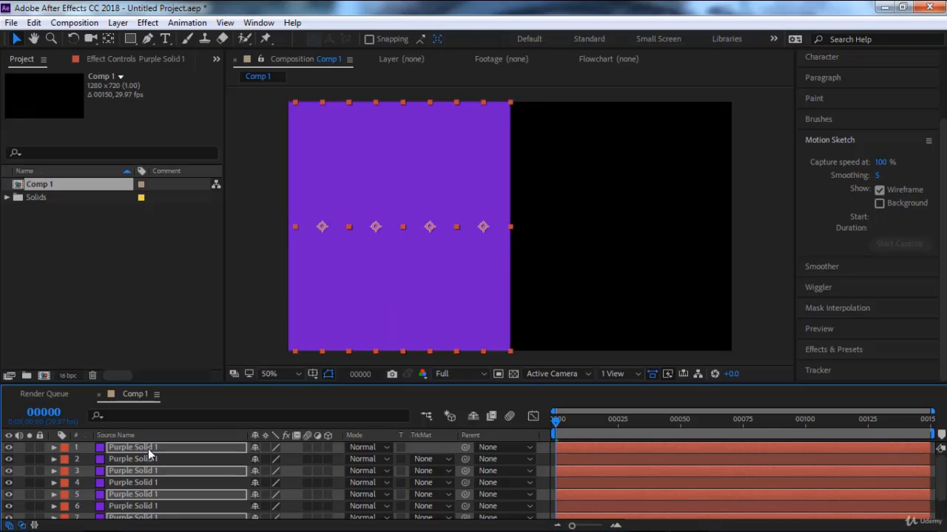
key(shift+Right)
key(shift+Right)
key(shift+Right)
key(shift+Right)
key(shift+Right)
key(shift+Right)
key(shift+Right)
key(shift+Right)
key(shift+Right)
key(shift+Right)
key(shift+Right)
key(shift+Right)
key(shift+Right)
key(shift+Right)
key(shift+Right)
key(shift+Right)
key(shift+Right)
key(shift+Right)
key(shift+Right)
key(shift+Right)
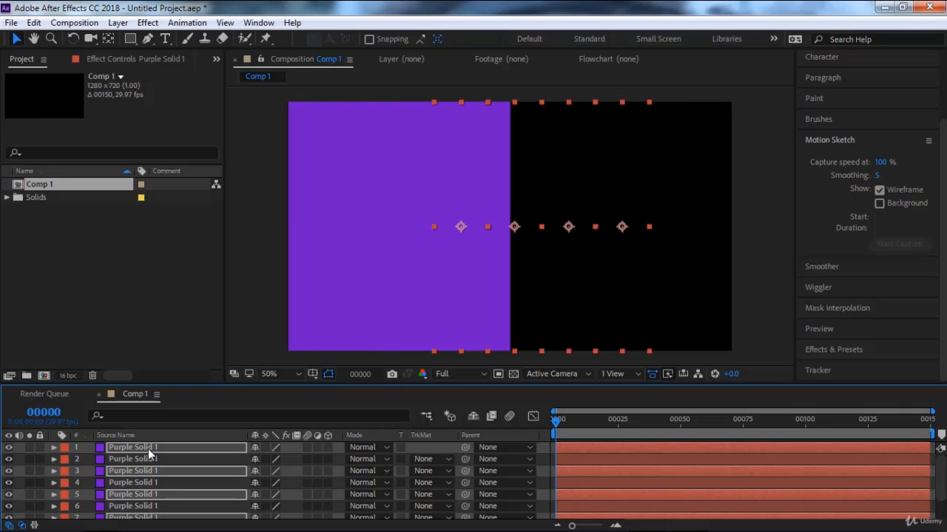
key(shift+Right)
key(shift+Right)
key(shift+Right)
key(shift+Right)
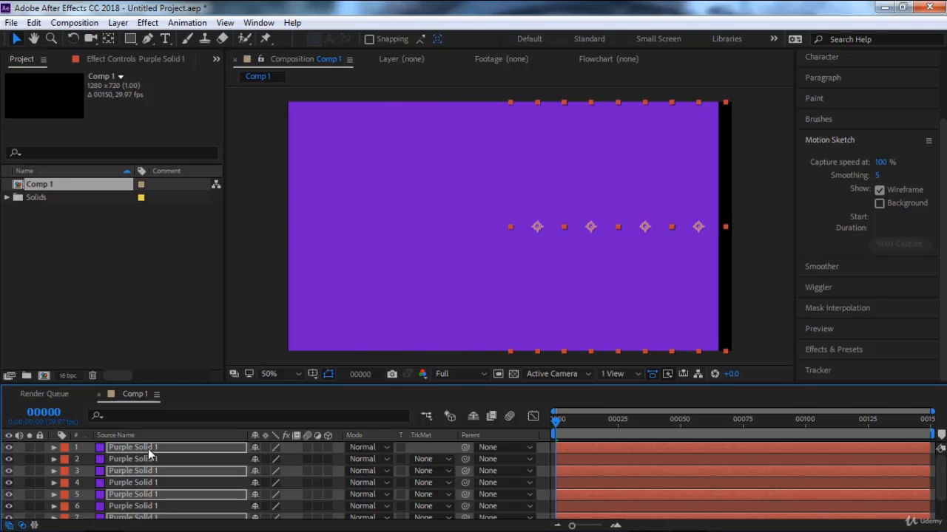
key(shift+Left)
key(shift+Left)
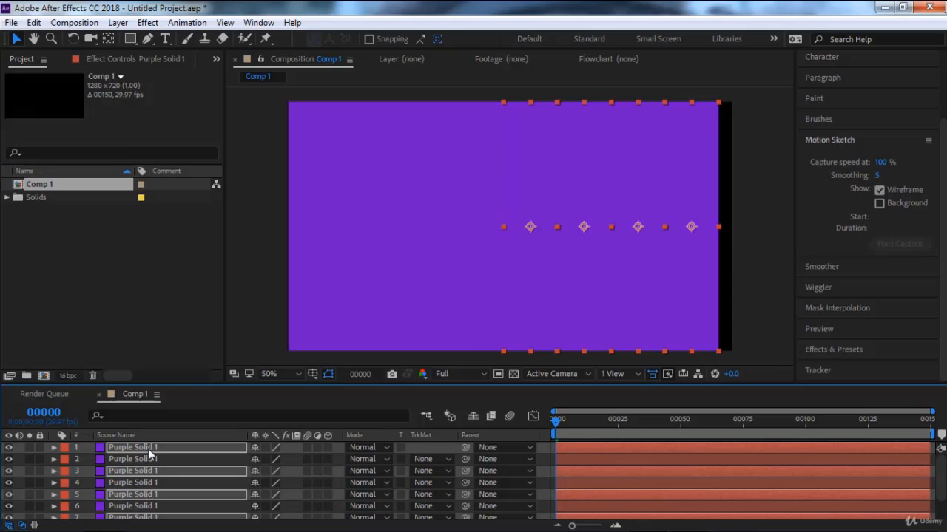
Duplicate the rightmost purple strip and shift the copy right to cover the remaining gap, extending past the composition's edge
click(165, 448)
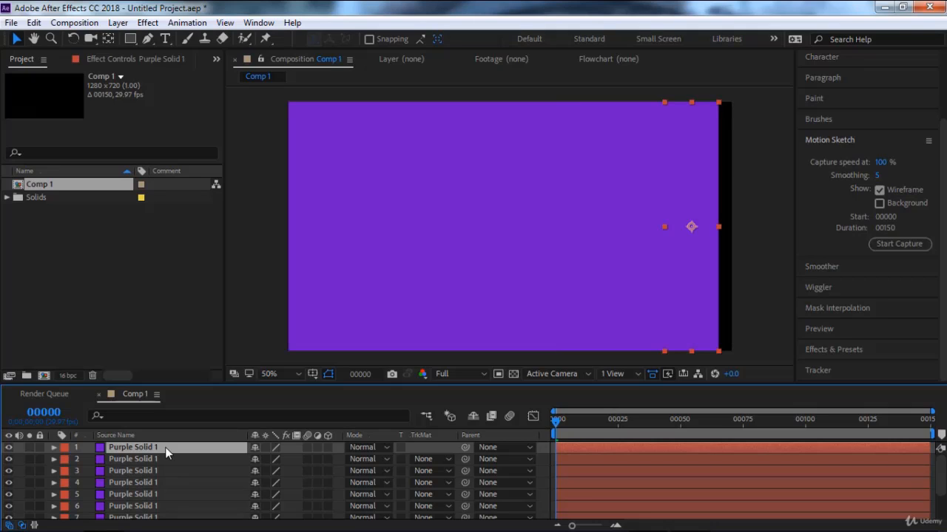
key(shift+Right)
key(shift+Right)
key(shift+Right)
key(shift+Right)
key(shift+Right)
key(shift+Right)
key(shift+Right)
key(shift+Right)
key(shift+Right)
key(shift+Right)
key(shift+Right)
key(shift+Right)
key(shift+Right)
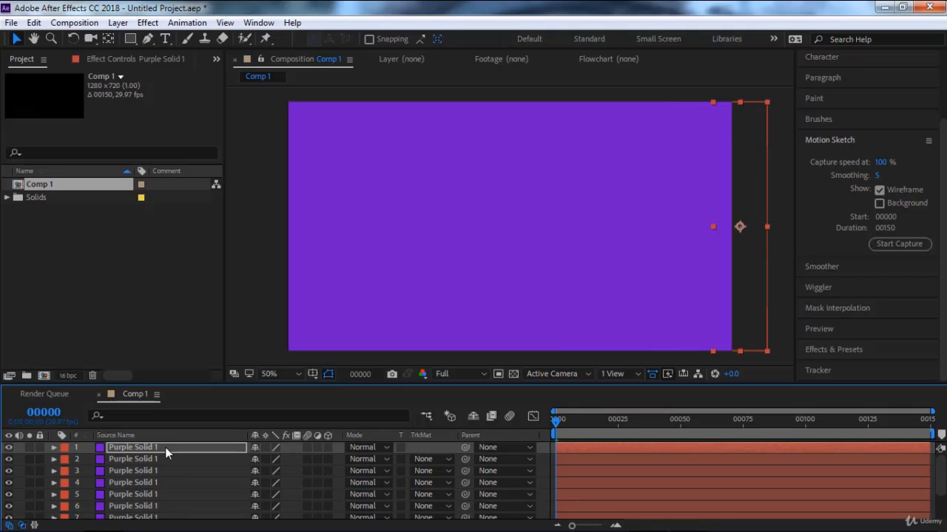
key(shift+Right)
key(shift+Right)
key(shift+Left)
key(shift+Left)
Find the Fill effect and apply it in its default red to the leftmost strip on layer 9
drag(294, 383, 311, 257)
click(169, 414)
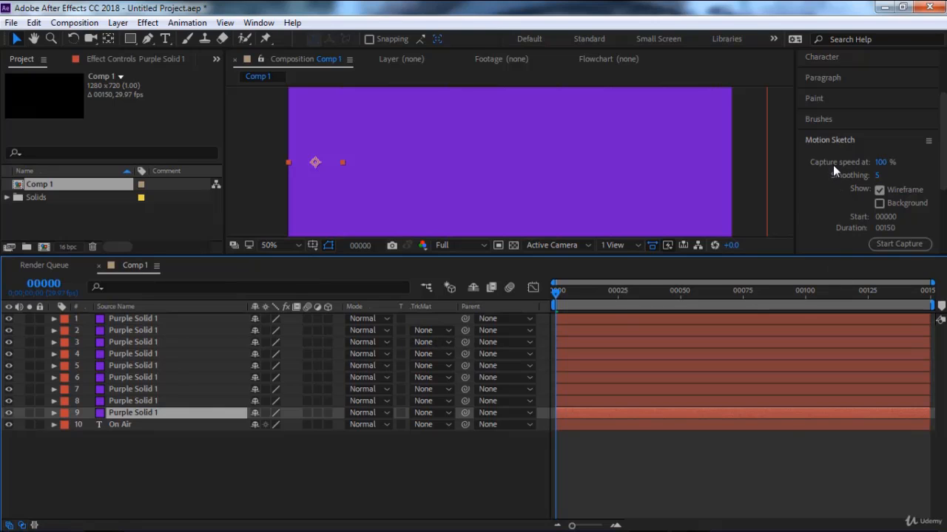
scroll(833, 169, down, 4)
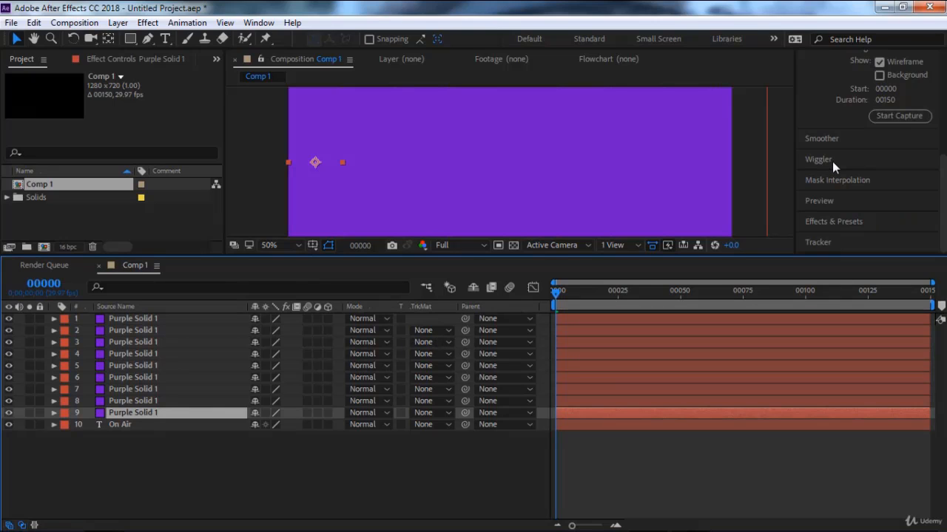
click(833, 221)
text(fill)
scroll(842, 177, down, 1)
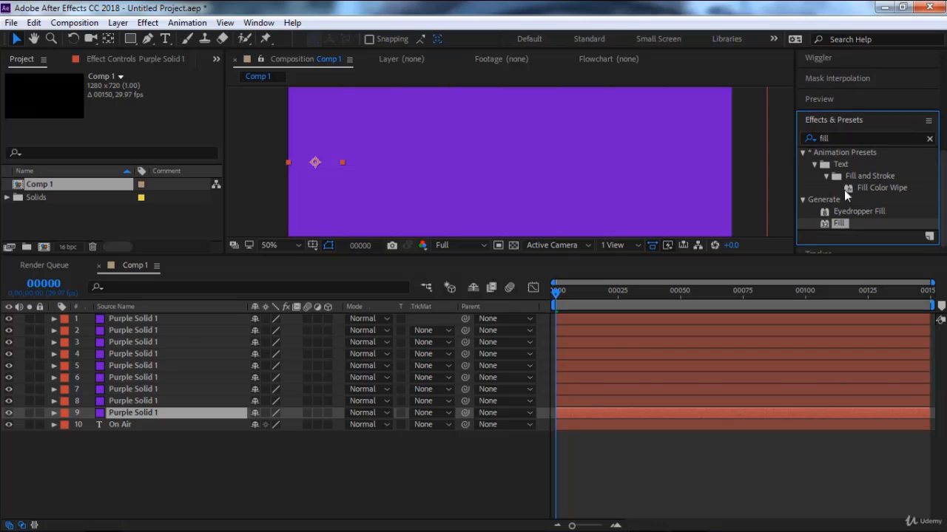
double_click(842, 212)
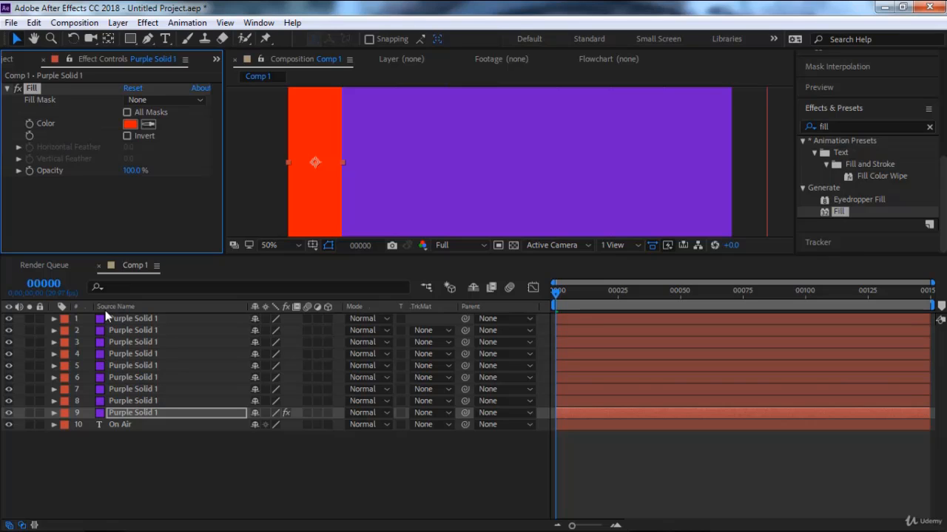
Apply the Fill effect to the fifth strip on layer 8 and set its colour to magenta BA00FF
click(139, 403)
key(ctrl+alt+shift+e)
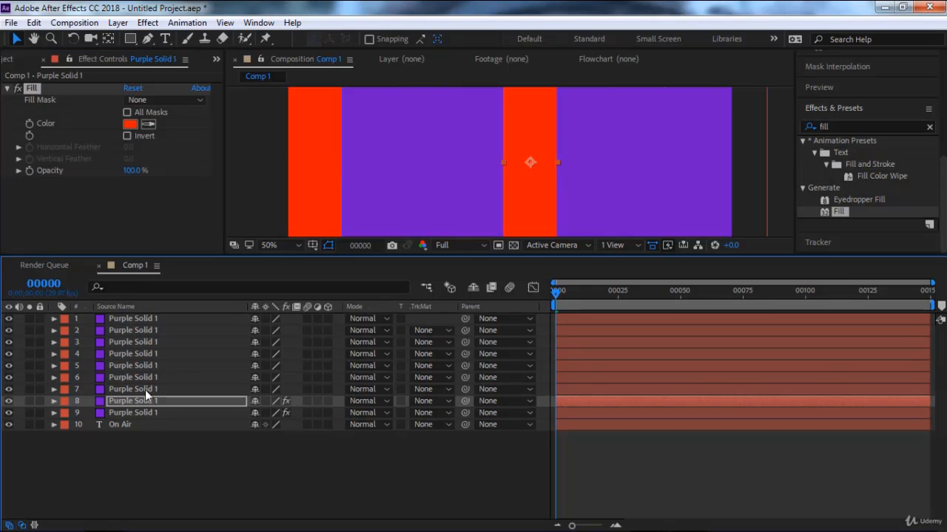
click(130, 124)
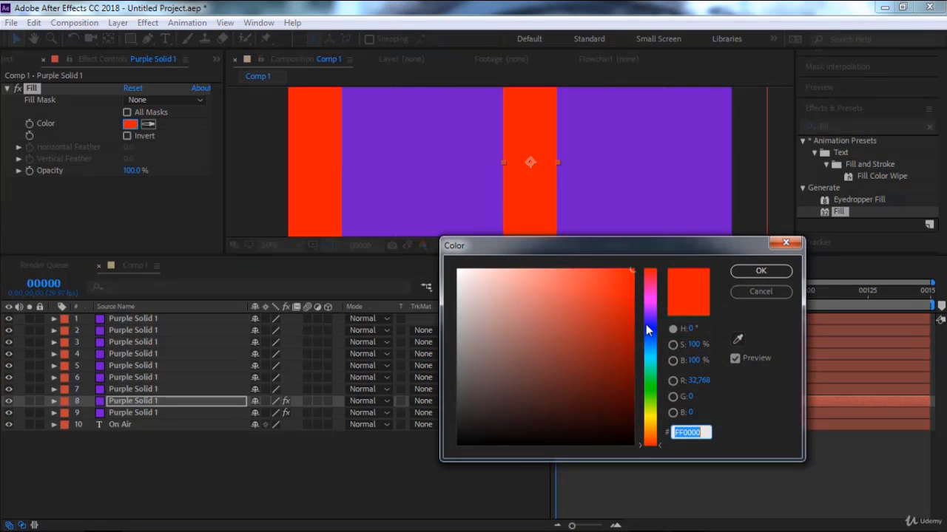
click(652, 311)
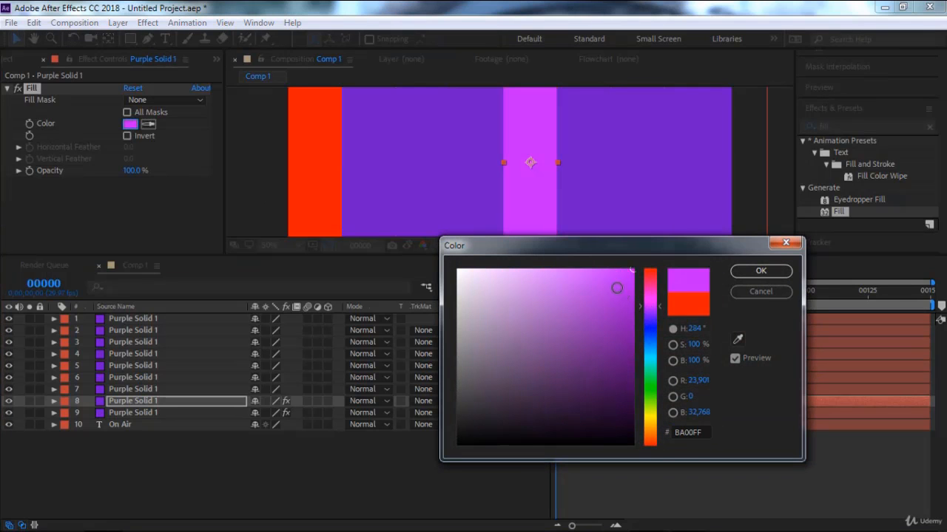
click(760, 271)
Apply the Fill effect to the third strip on layer 7 and set its colour to a lighter orange-red
click(153, 392)
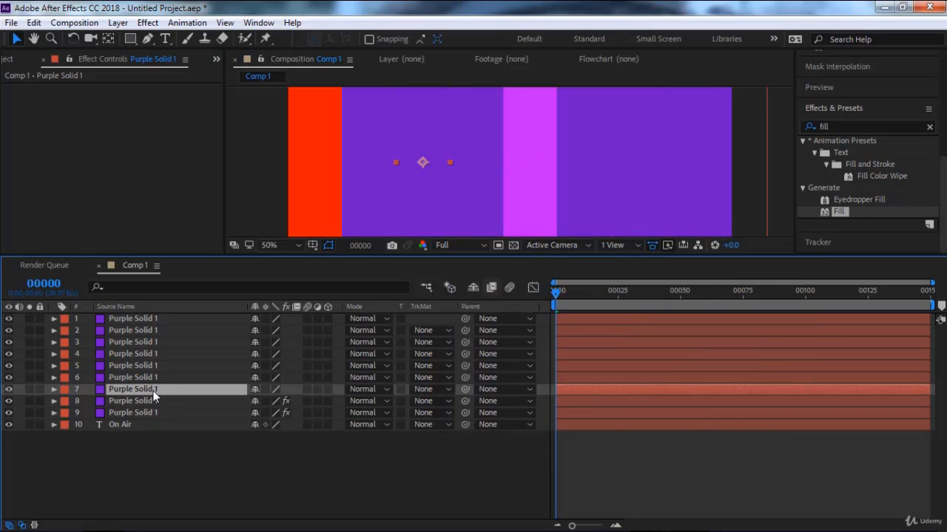
key(ctrl+alt+shift+e)
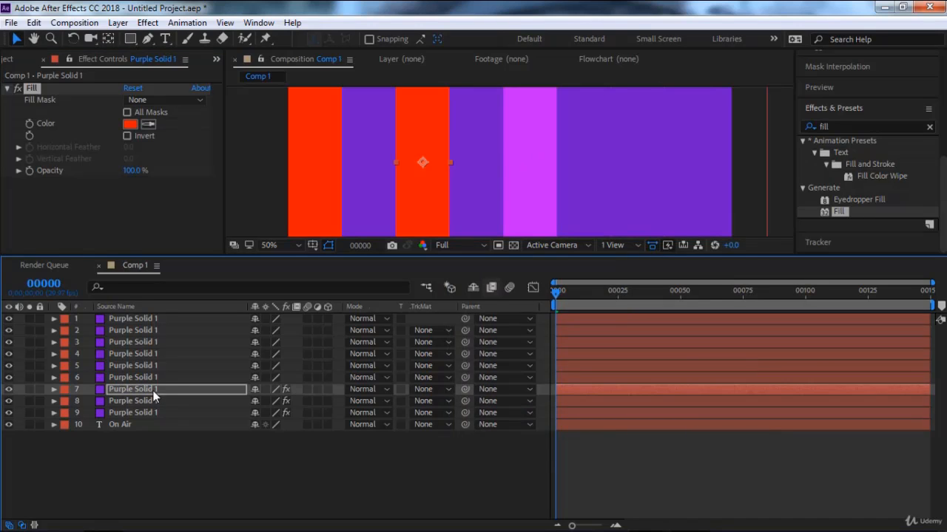
click(130, 124)
click(586, 292)
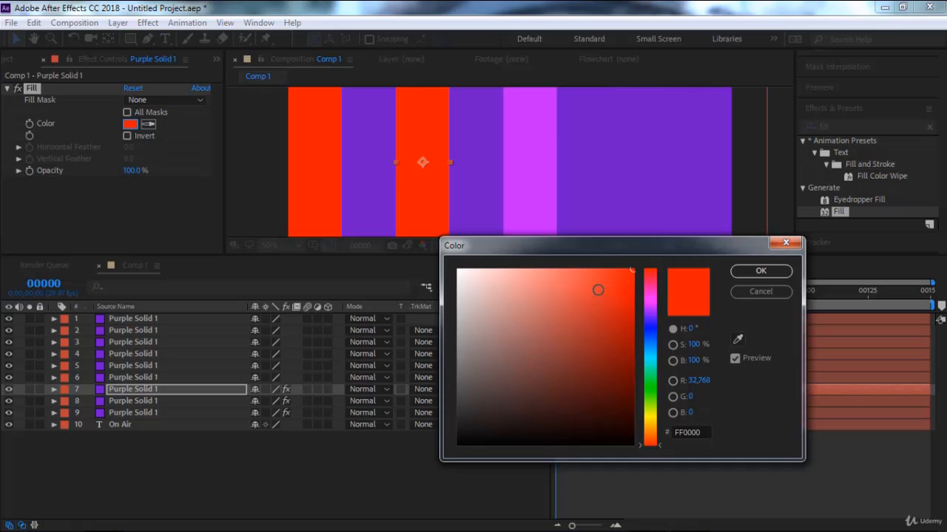
click(758, 272)
Apply the Fill effect to the seventh strip on layer 6 and set its colour to light blue 00D8FF
click(151, 380)
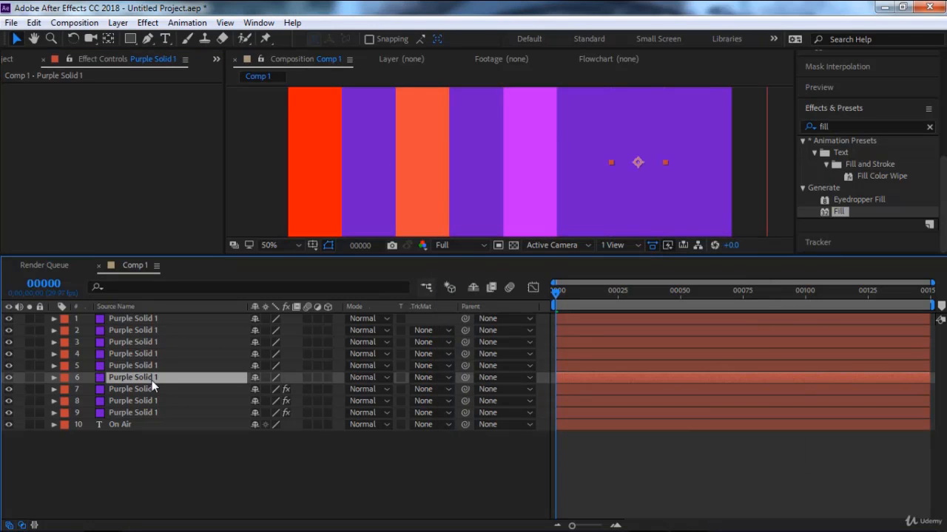
key(ctrl+alt+shift+e)
click(131, 124)
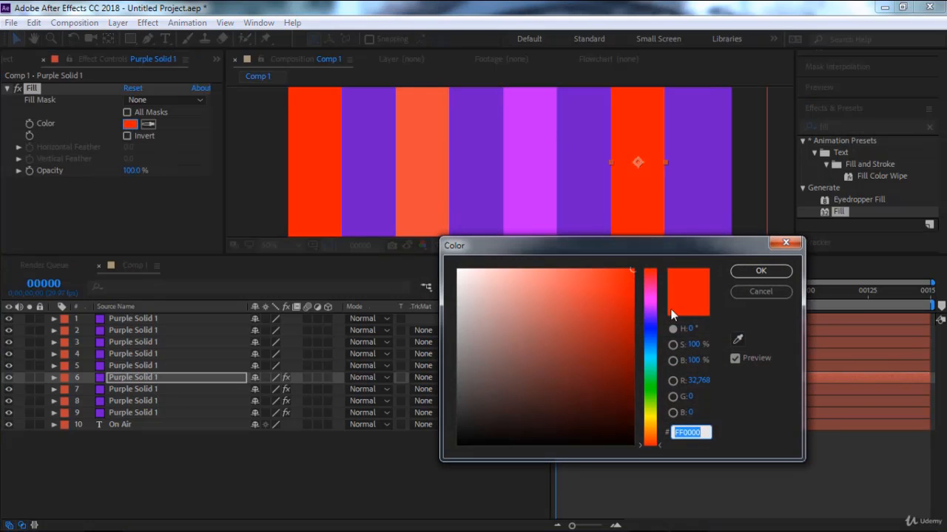
click(651, 352)
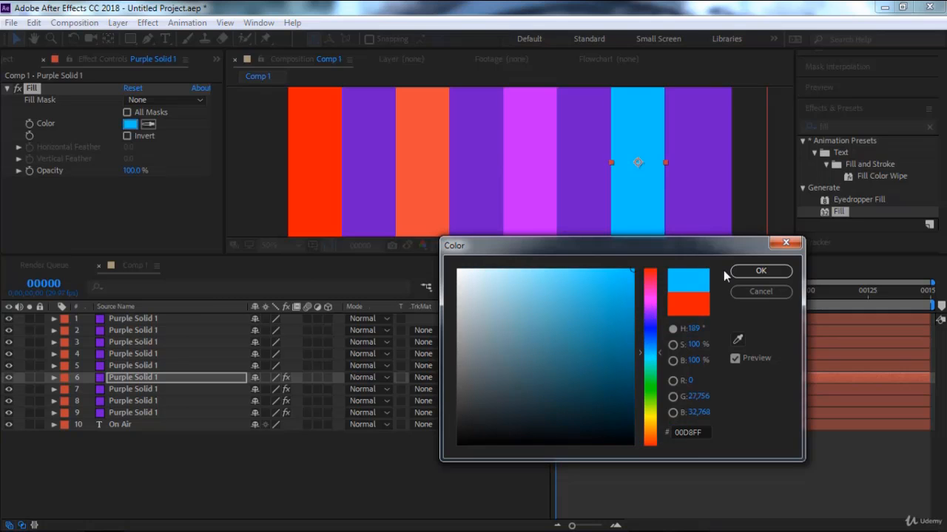
click(759, 272)
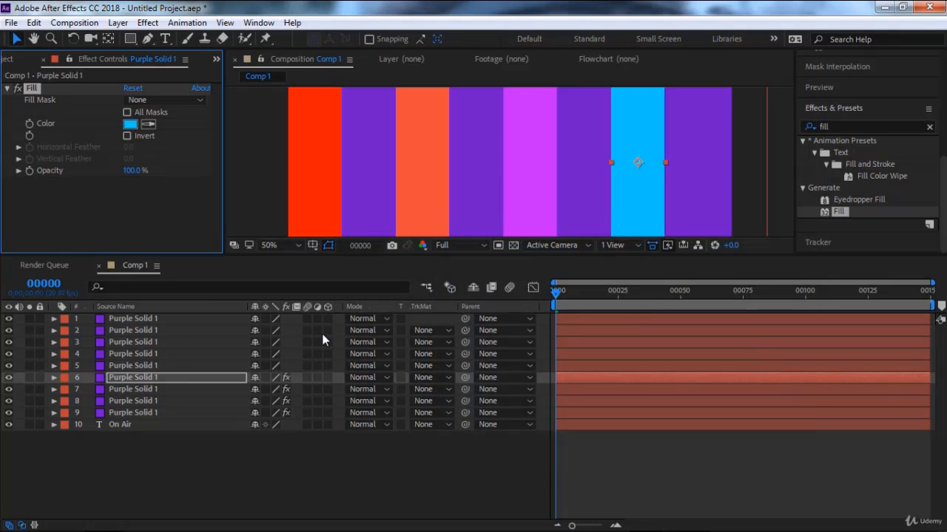
Apply the red Fill effect to the partly off-screen strip at the composition's right edge, layer 1
click(139, 365)
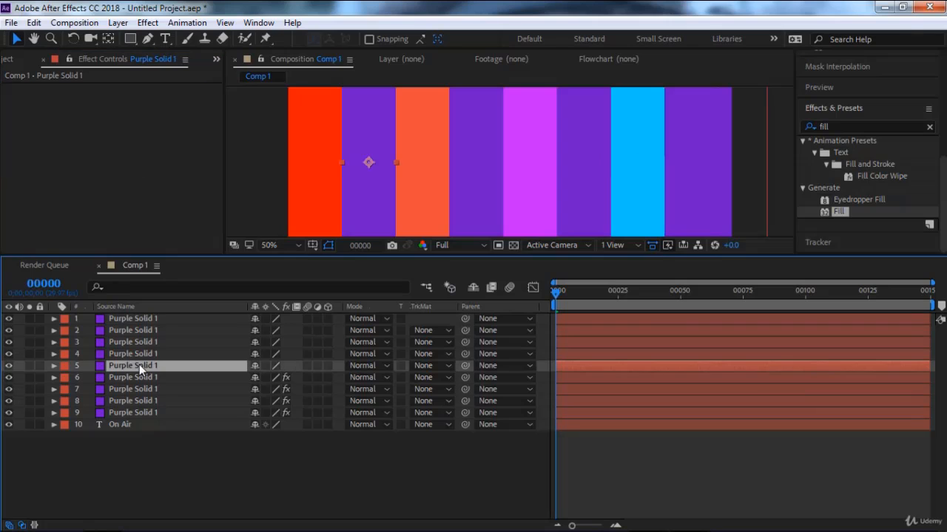
click(147, 319)
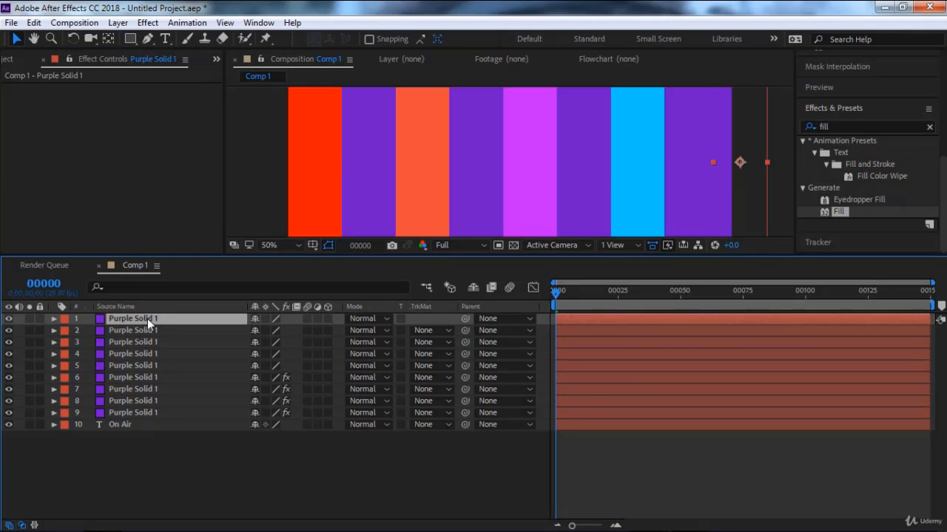
key(ctrl+v)
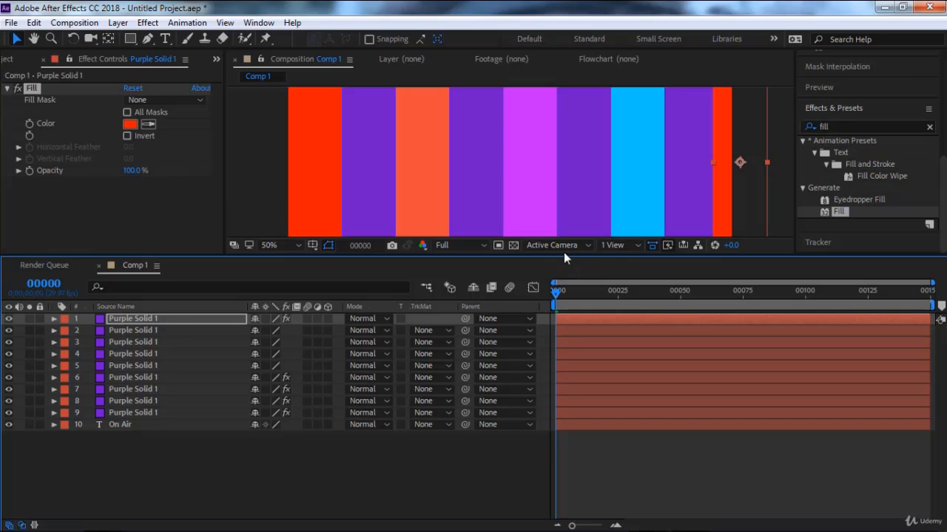
Move the On Air text layer above all the strips and try successive blending modes on it, ending on Soft Light
drag(563, 255, 560, 338)
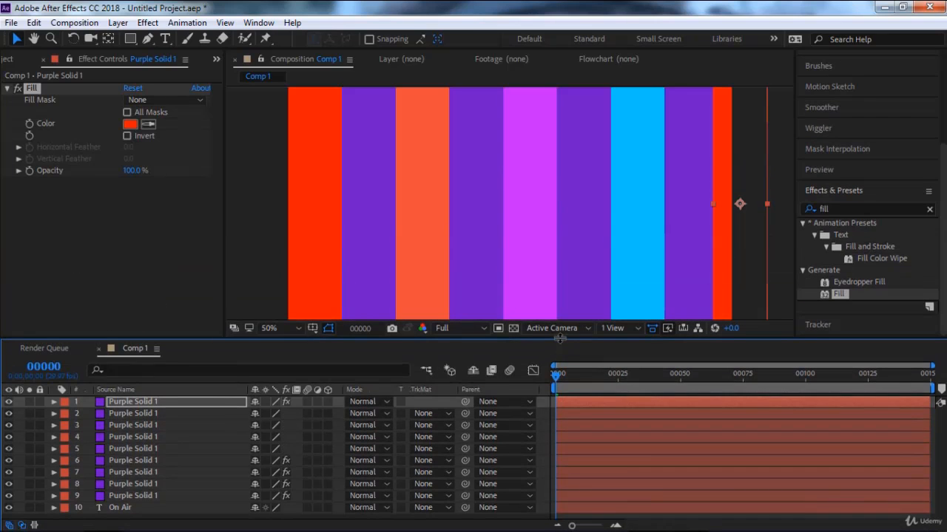
drag(113, 509, 146, 399)
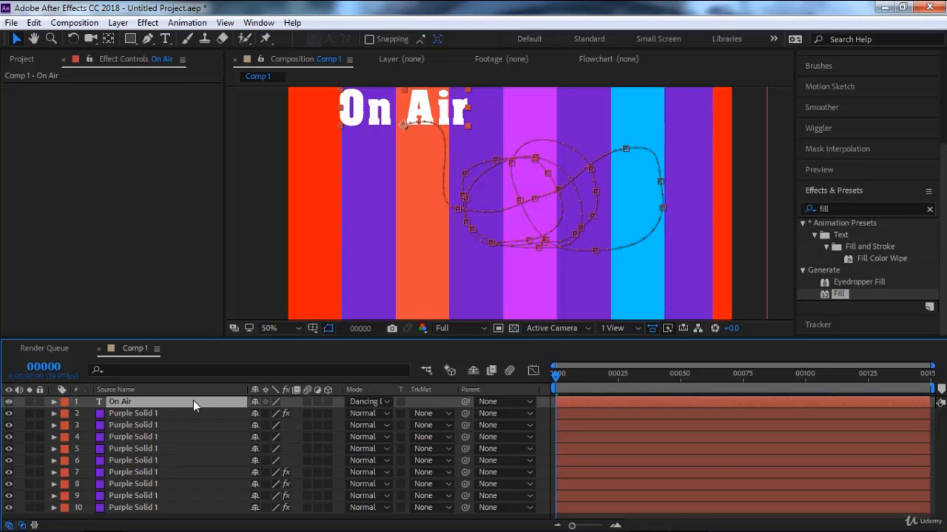
key(shift+equal)
key(shift+equal)
key(shift+equal)
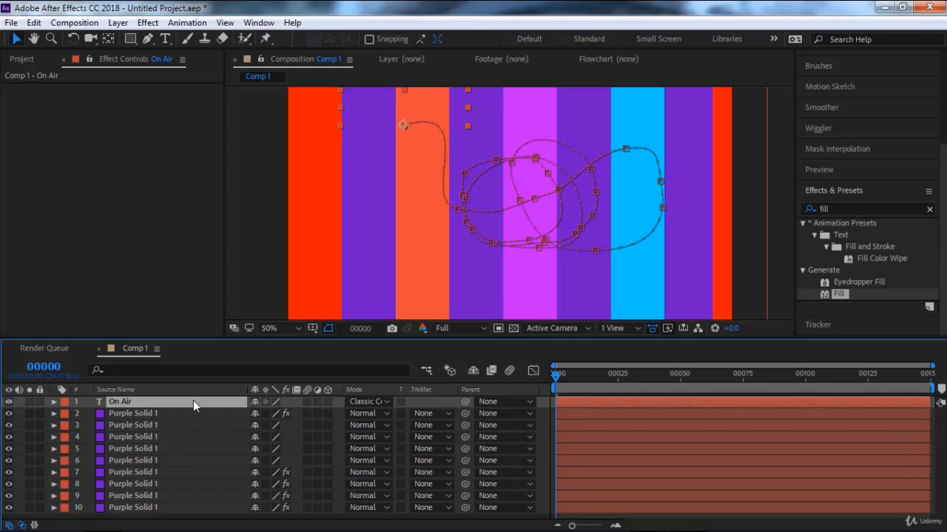
key(shift+equal)
key(shift+equal)
key(shift+equal)
key(shift+equal)
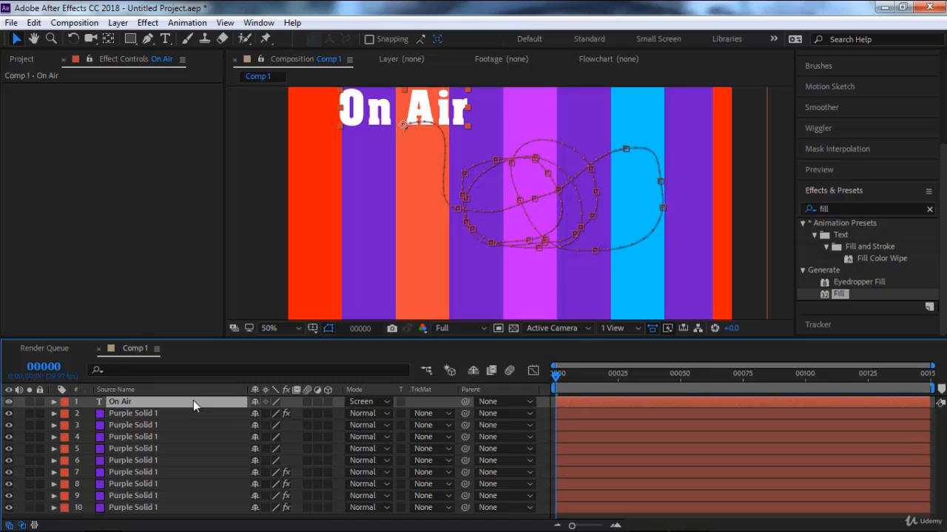
key(shift+equal)
key(shift+equal)
key(shift+equal)
key(shift+equal)
key(shift+equal)
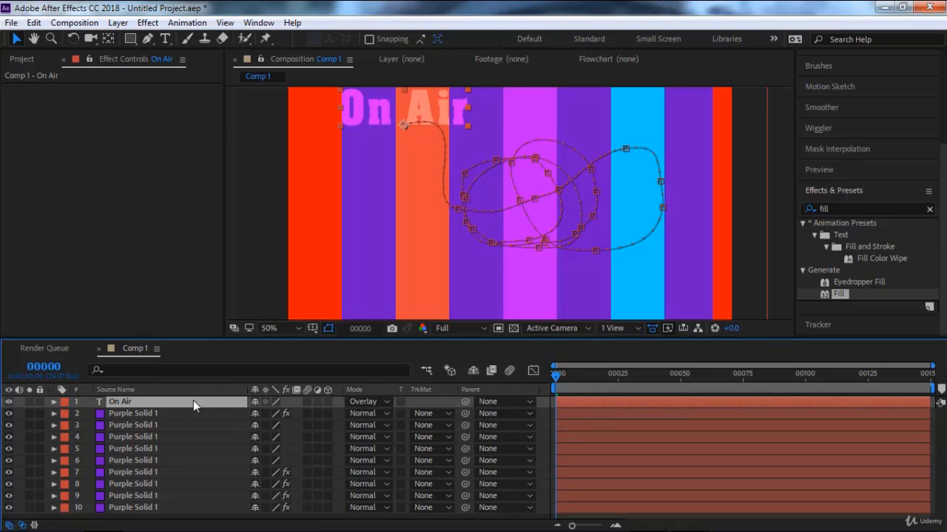
key(shift+equal)
key(shift+equal)
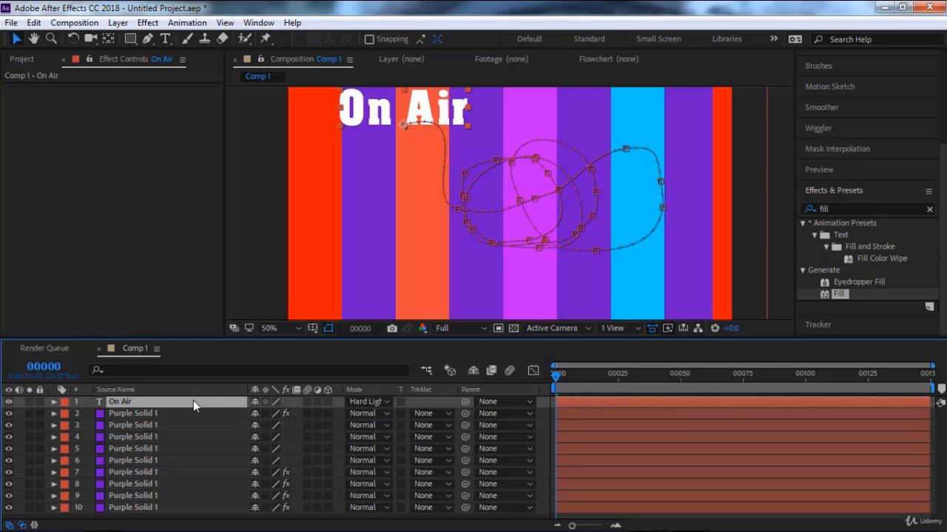
key(shift+minus)
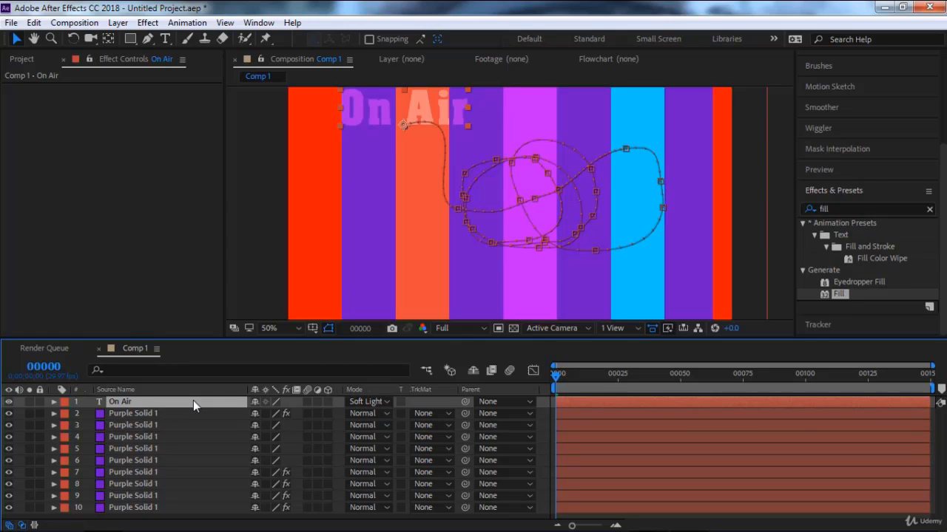
Set the On Air text's fill colour to red FF0000
key(ctrl+t)
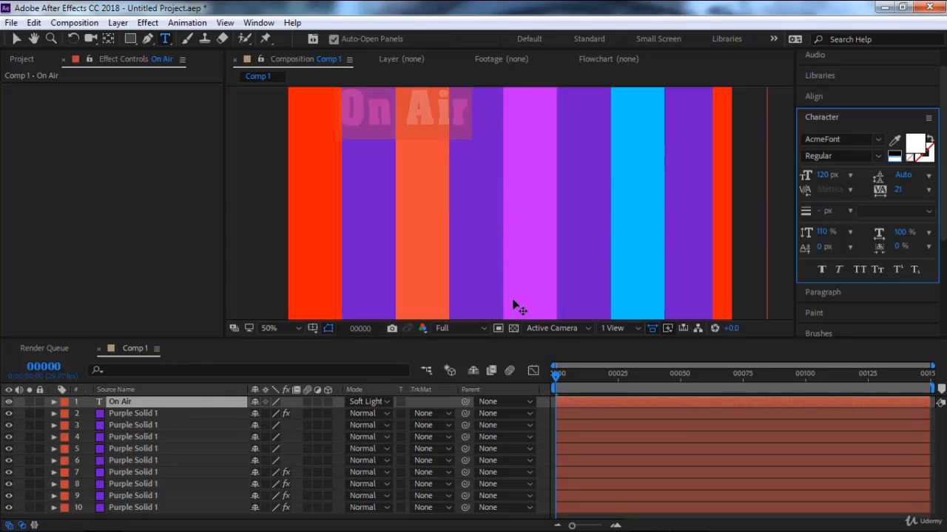
click(915, 144)
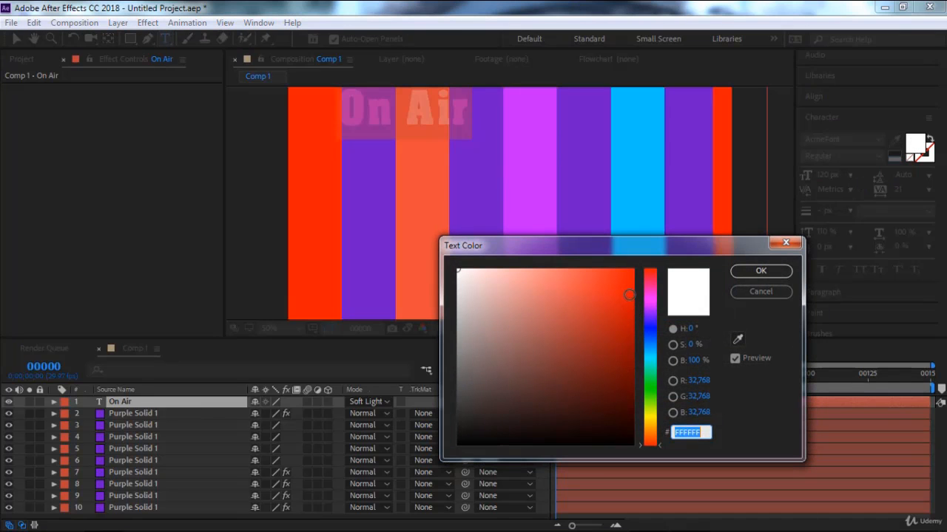
text(FF0000)
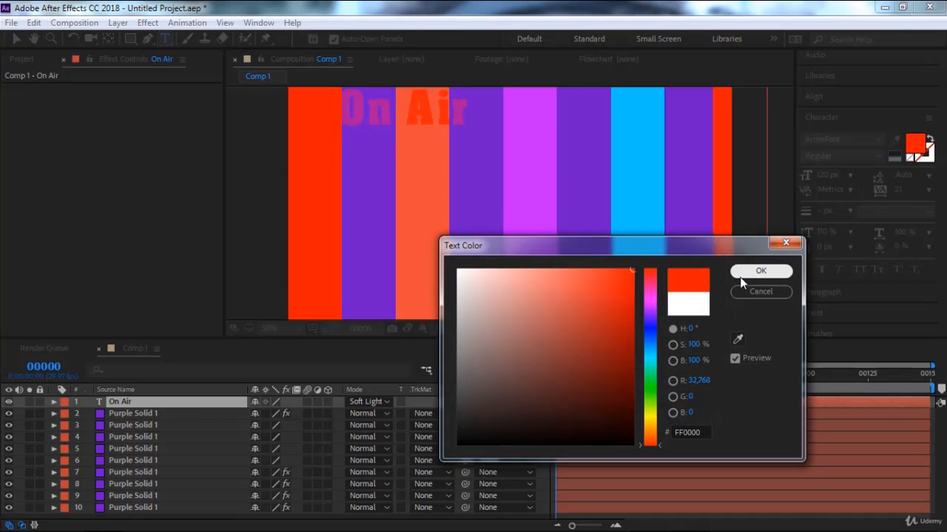
click(742, 276)
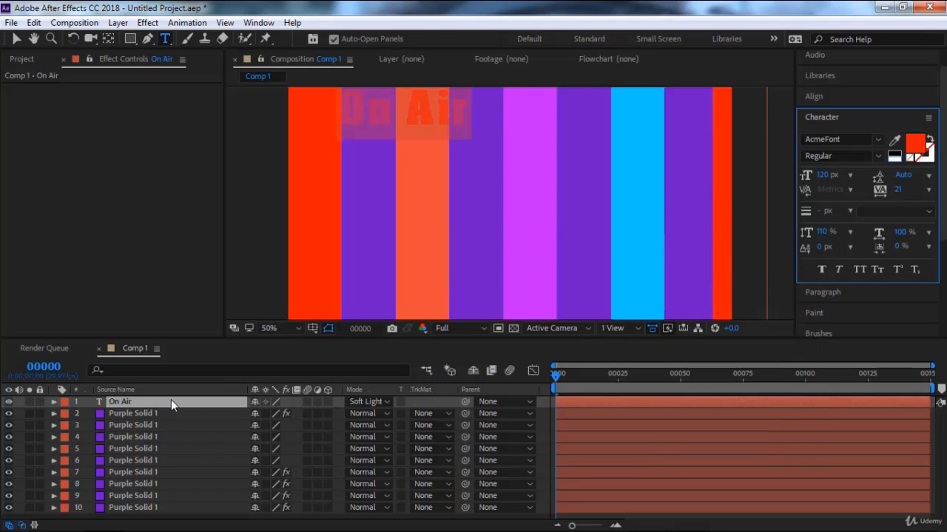
Cycle through further blending modes on the On Air text layer and set it to Classic Difference
click(171, 400)
key(shift+equal)
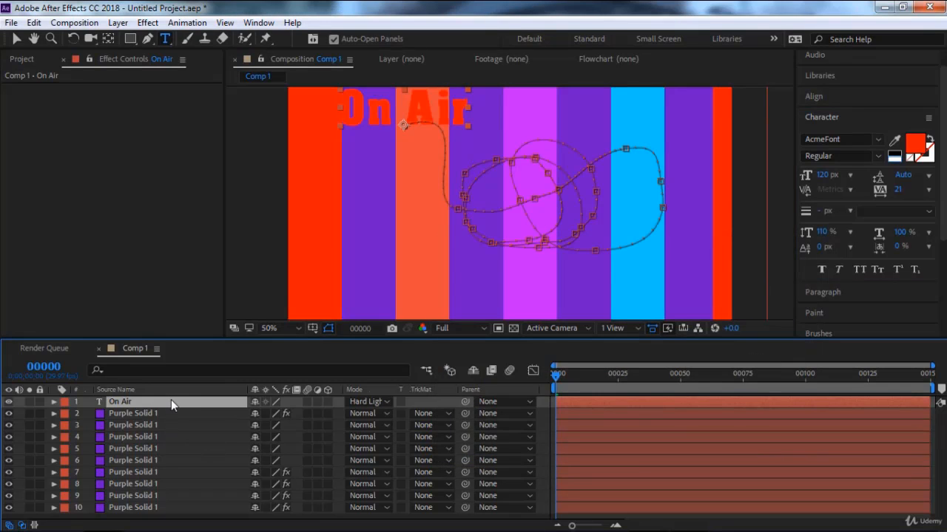
key(shift+equal)
key(shift+equal)
key(shift+equal)
key(shift+equal)
key(shift+equal)
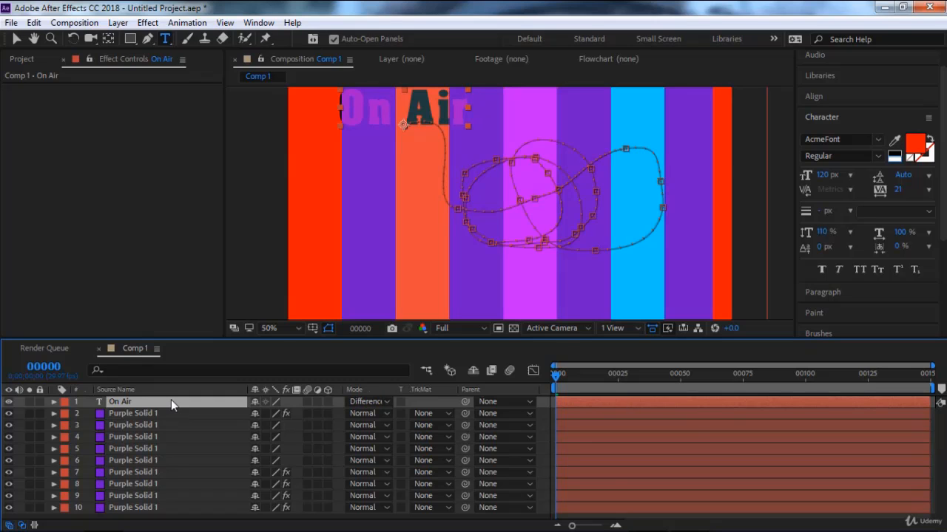
key(shift+equal)
key(shift+minus)
Preview the On Air text animation over the coloured strips, then inspect the blending at frame 10
key(space)
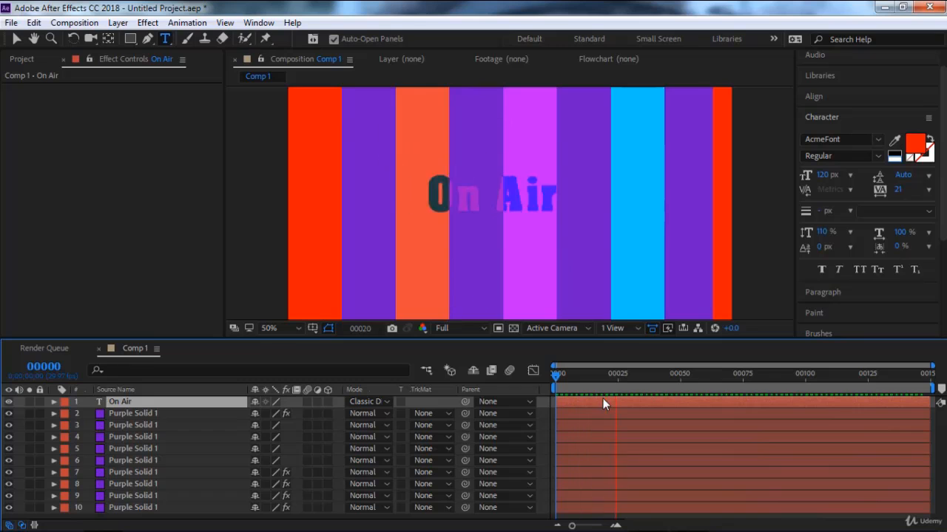
click(589, 375)
mouse_move(586, 376)
mouse_down()
mouse_move(566, 371)
mouse_move(613, 373)
mouse_move(581, 375)
mouse_up()
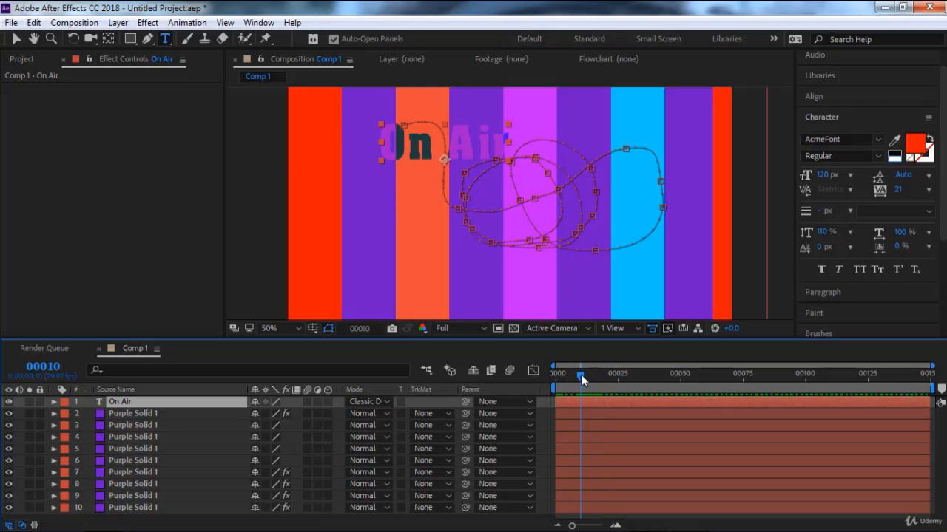